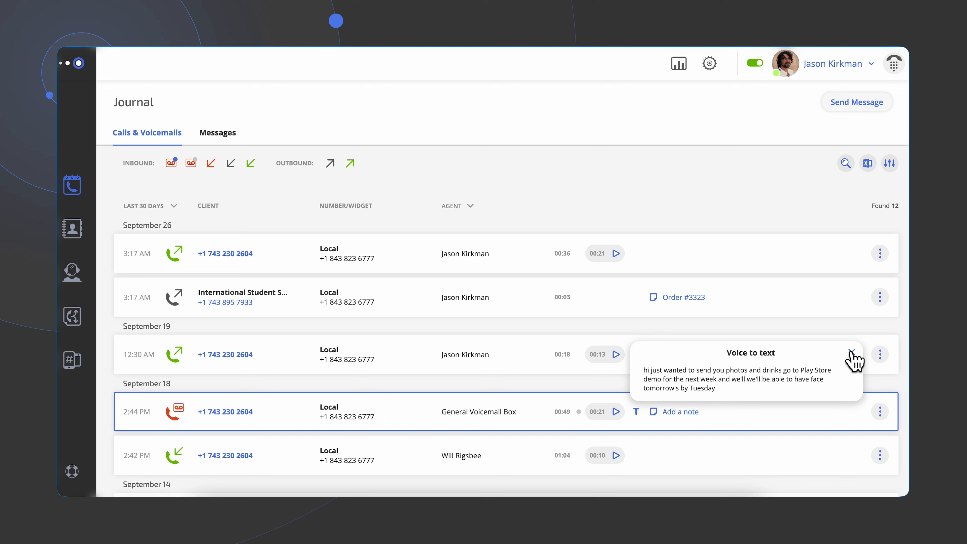
- Close the voice-to-text transcript and mark the first September 26 outbound call as resolved
left_click(852, 353)
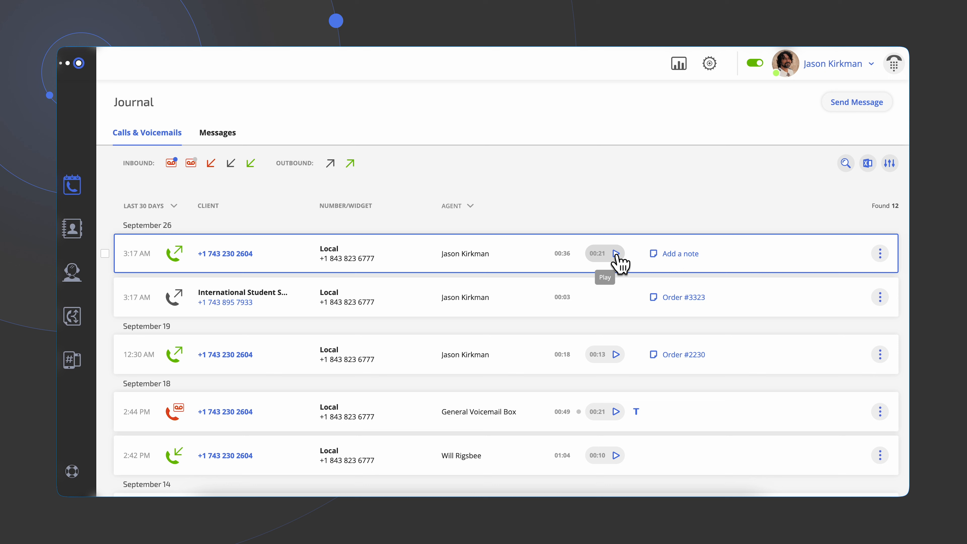
left_click(880, 253)
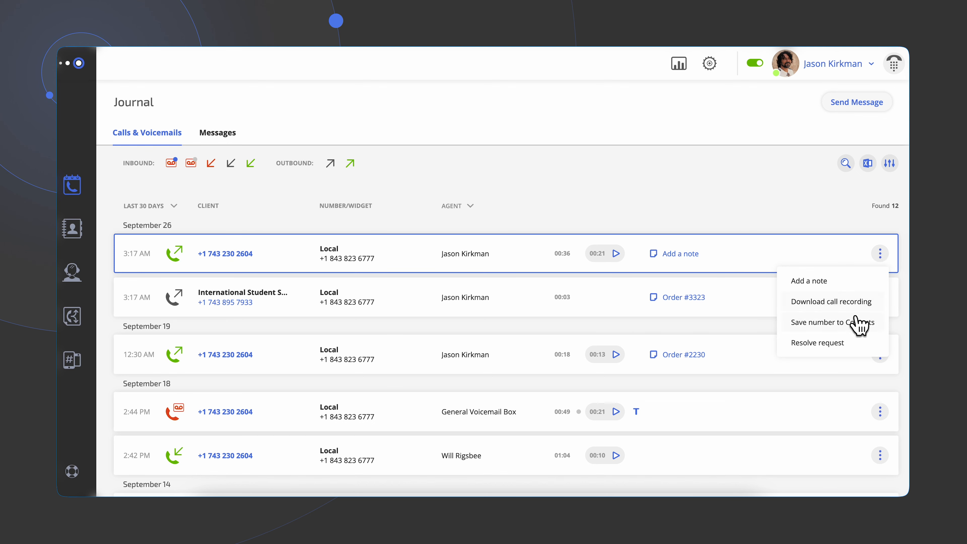
left_click(854, 344)
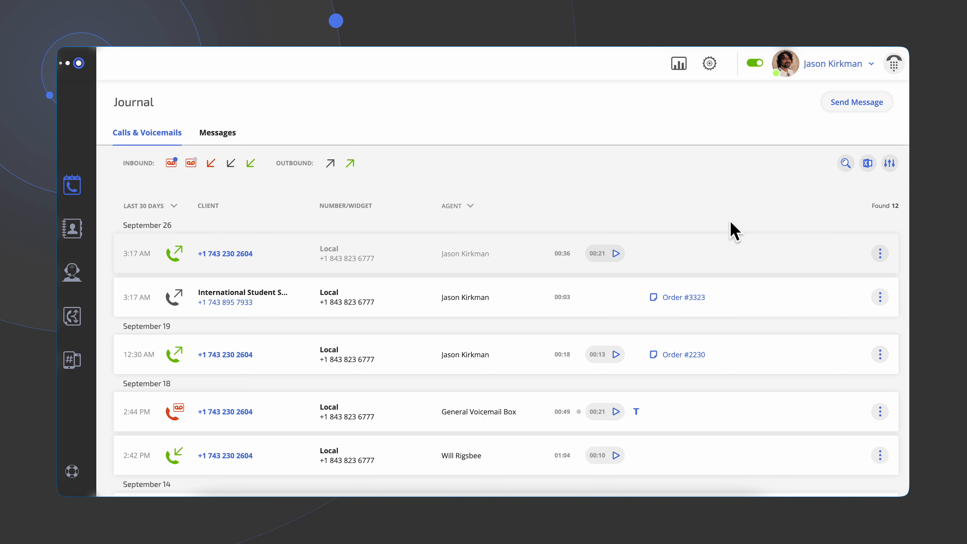
- Add the note "call them once the batch is delivered." to the first September 26 call
left_click(682, 255)
type("call them once the batch is delivered.")
left_click(659, 275)
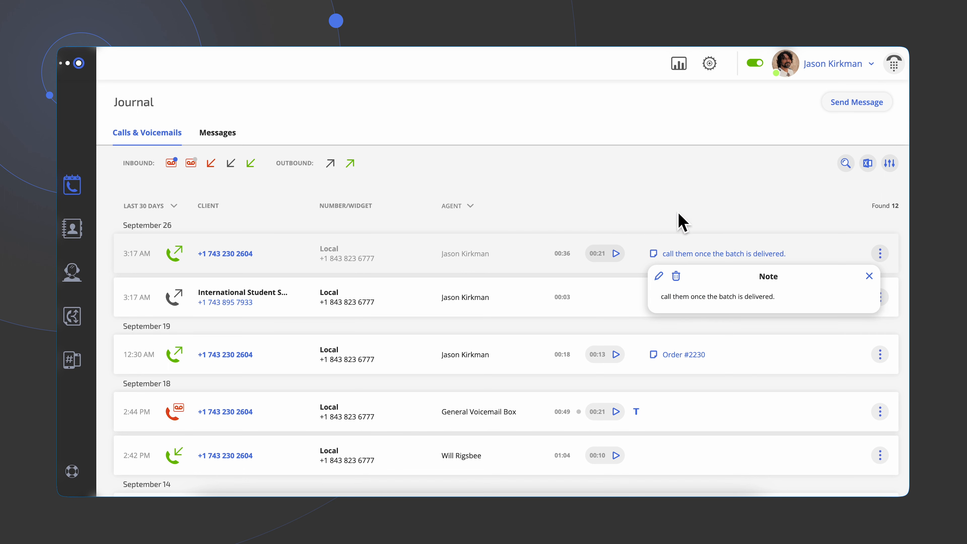
left_click(728, 214)
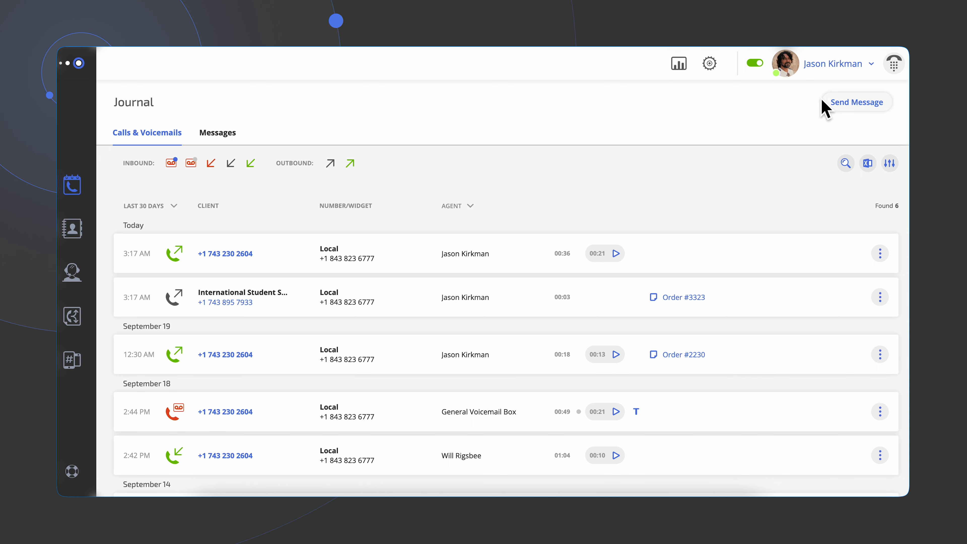
- Open the dialer and review its outgoing number choice and audio settings before returning to the keypad
left_click(894, 64)
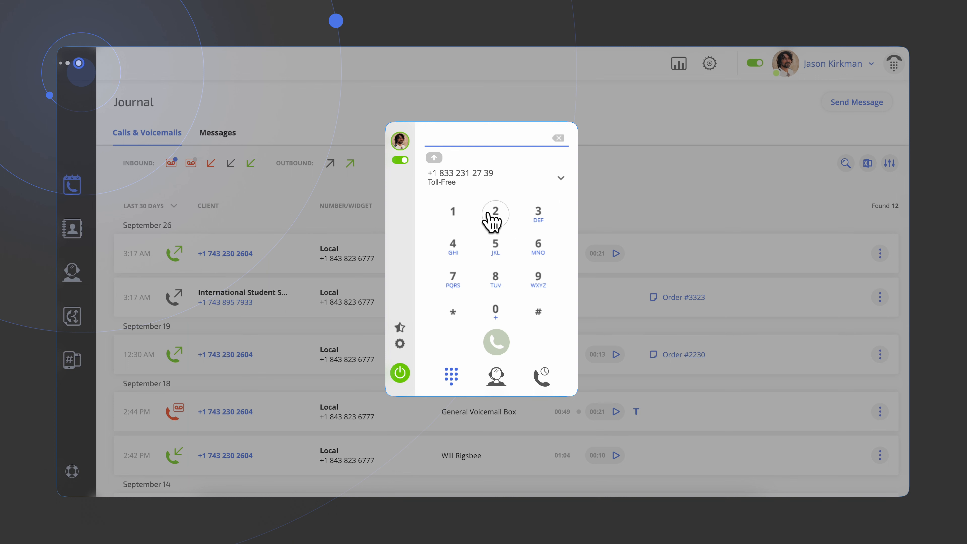
left_click(521, 175)
left_click(524, 176)
left_click(400, 344)
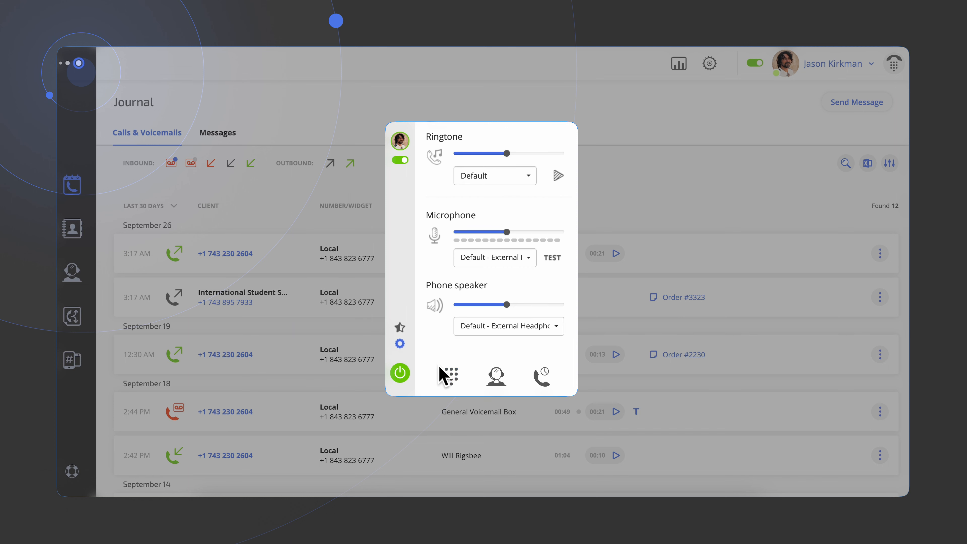
left_click(458, 379)
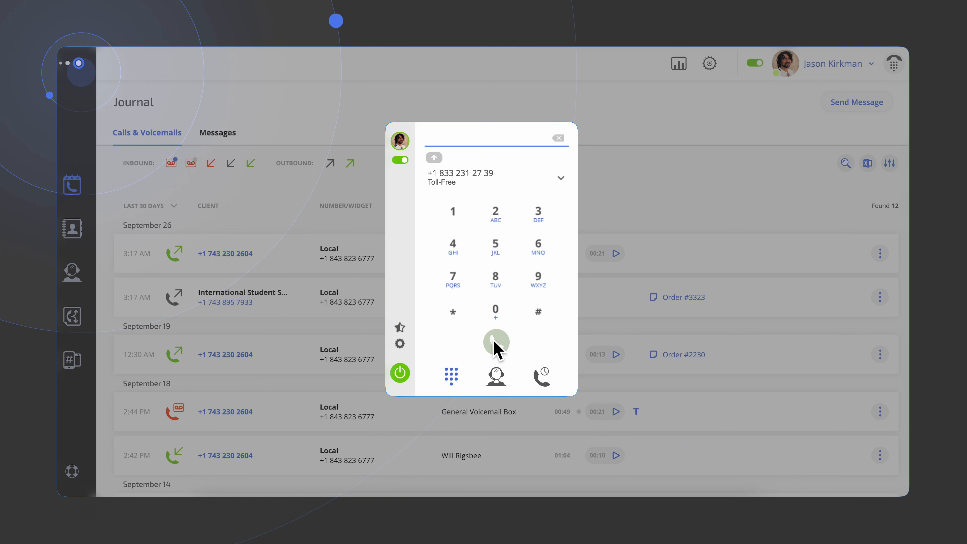
- Dial the client's phone number on the keypad and place the call
left_click(497, 281)
left_click(538, 215)
left_click(453, 213)
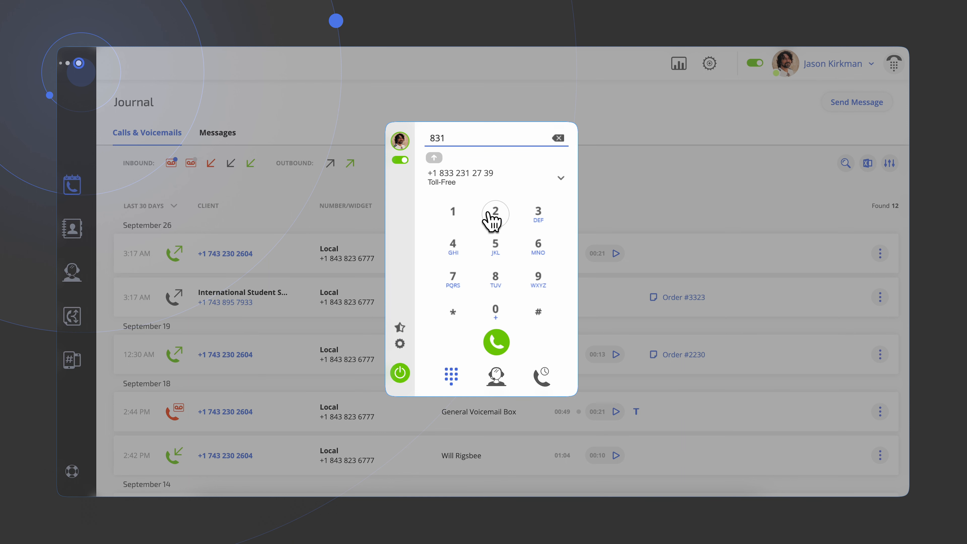
left_click(496, 213)
double_click(495, 310)
left_click(455, 217)
double_click(455, 217)
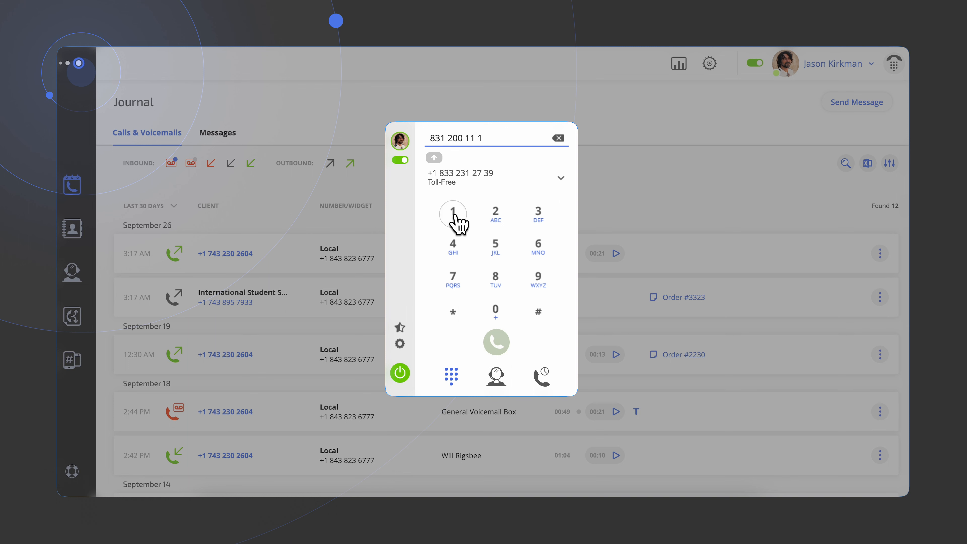
left_click(495, 215)
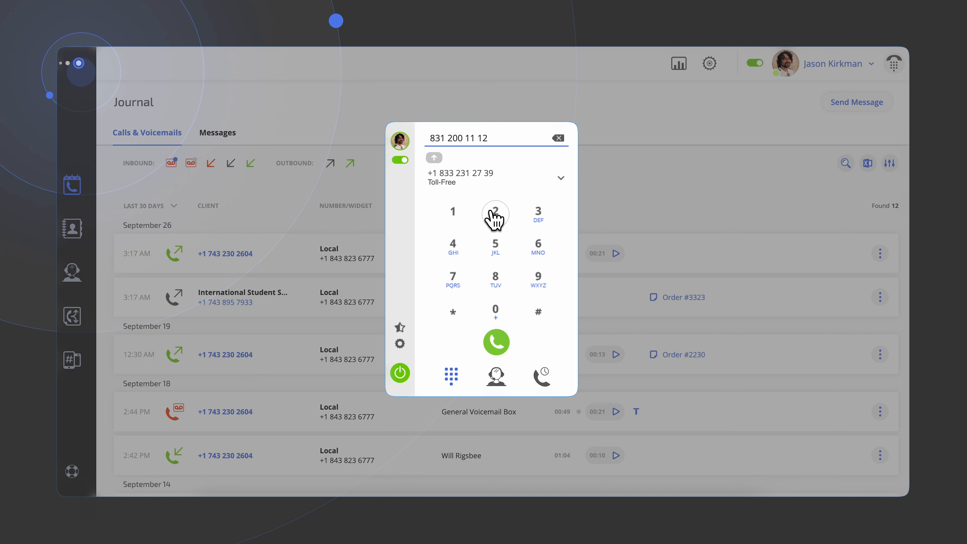
left_click(498, 342)
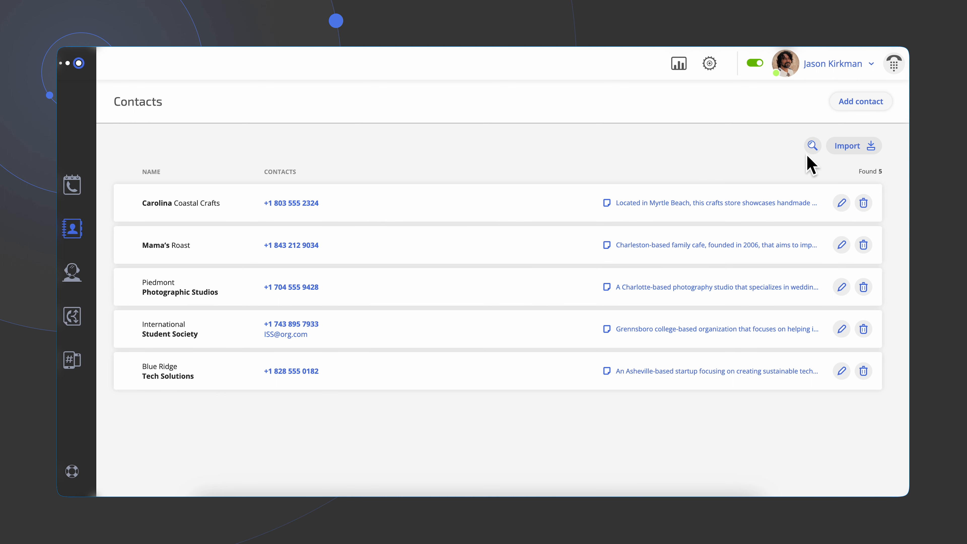
left_click(852, 160)
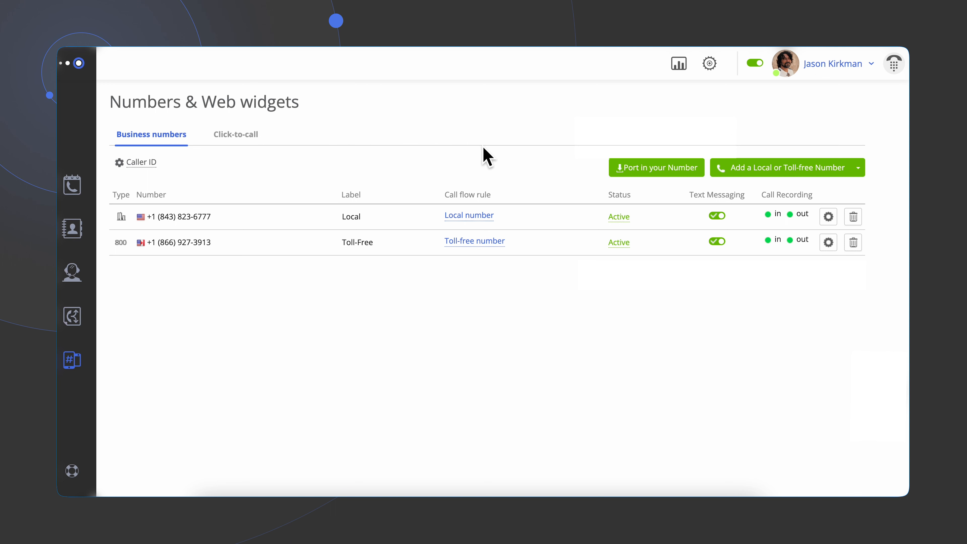
left_click(663, 173)
left_click(768, 175)
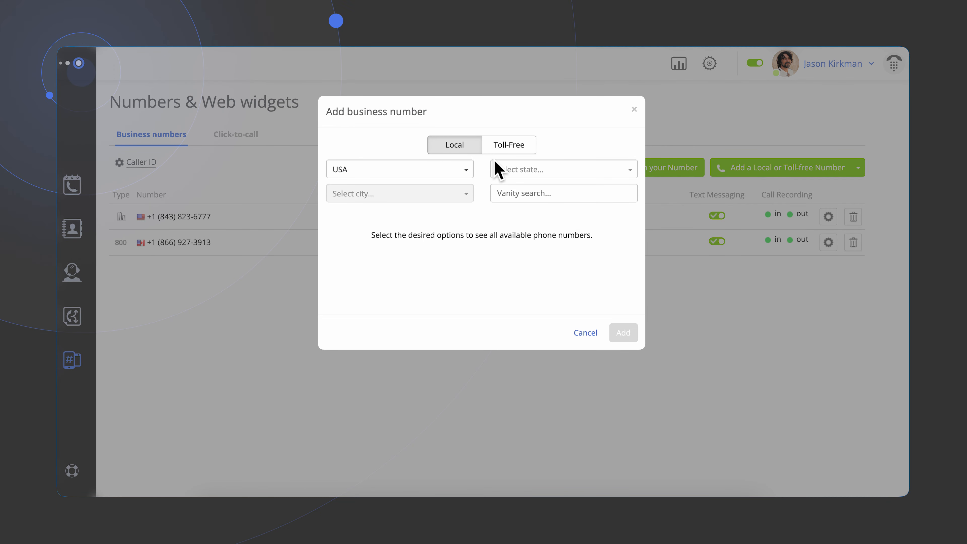
left_click(459, 176)
left_click(426, 194)
left_click(533, 170)
left_click(543, 238)
left_click(430, 194)
scroll(390, 259, "down", 5)
left_click(392, 246)
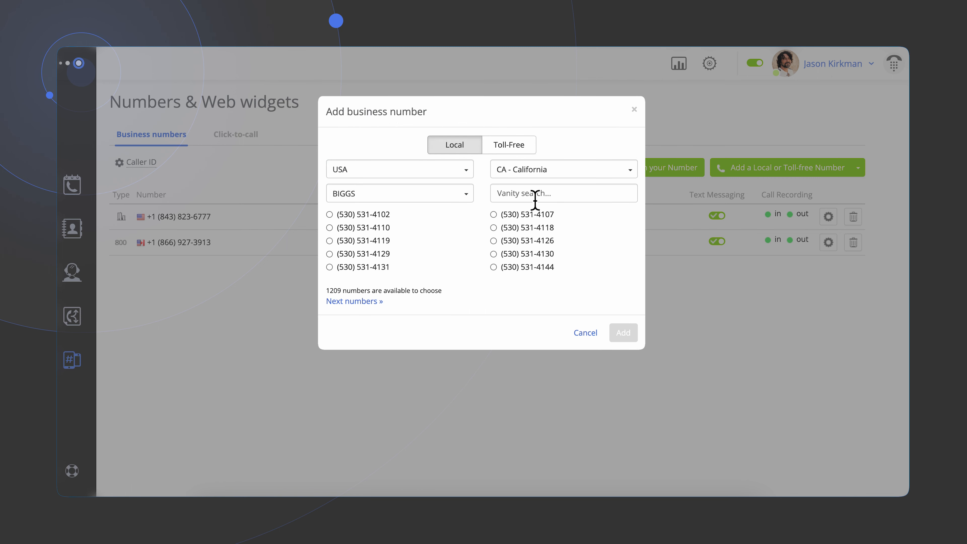
left_click(501, 216)
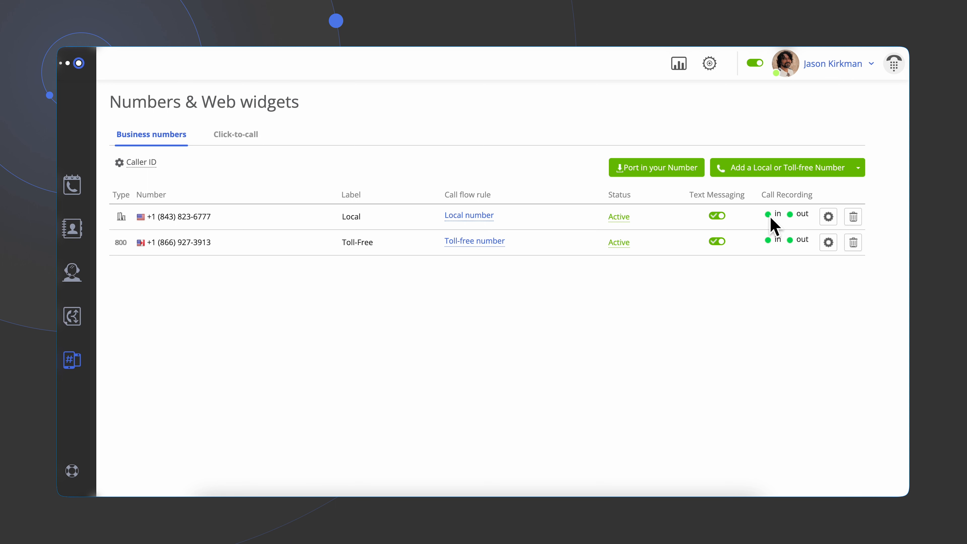
- Turn text messaging off and back on for the local business number
left_click(715, 217)
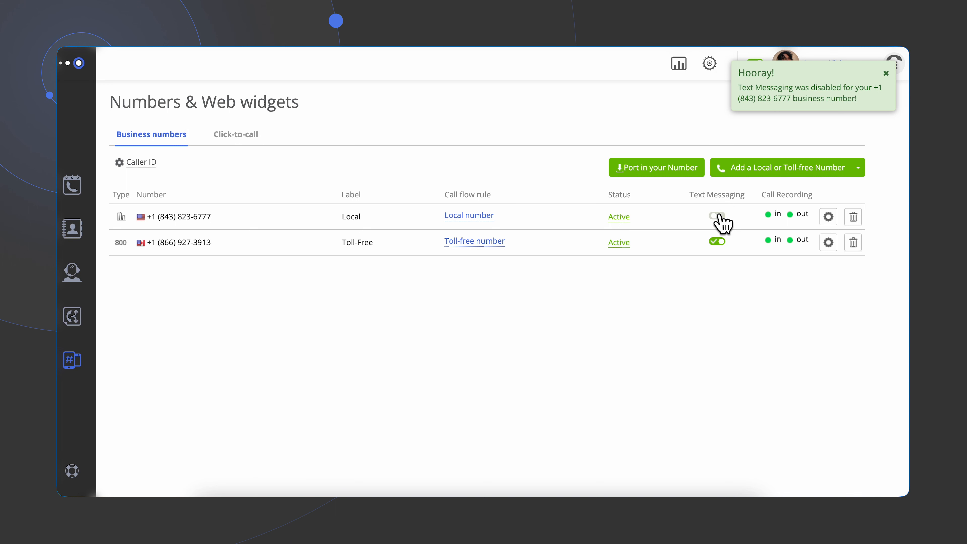
left_click(718, 216)
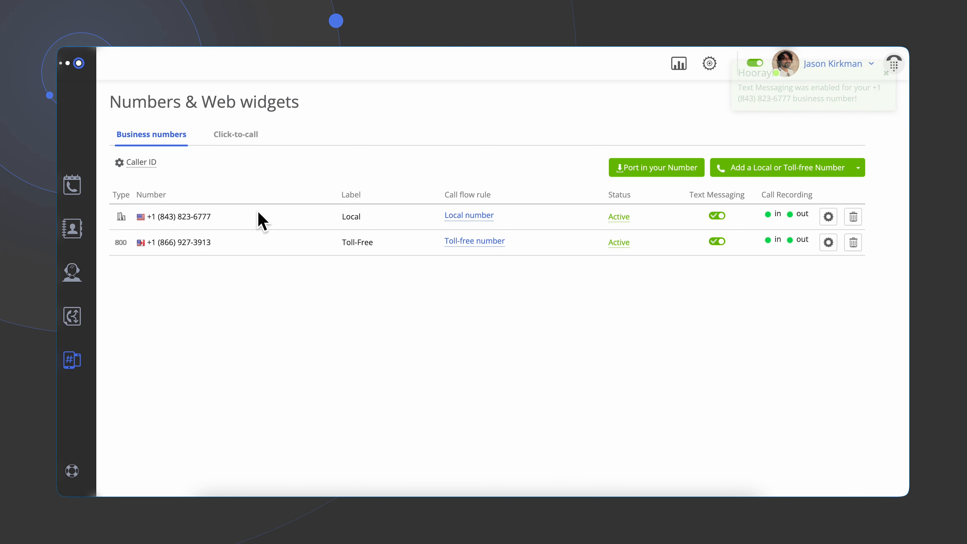
- Enable the caller ID option to show the business number on incoming calls
left_click(146, 164)
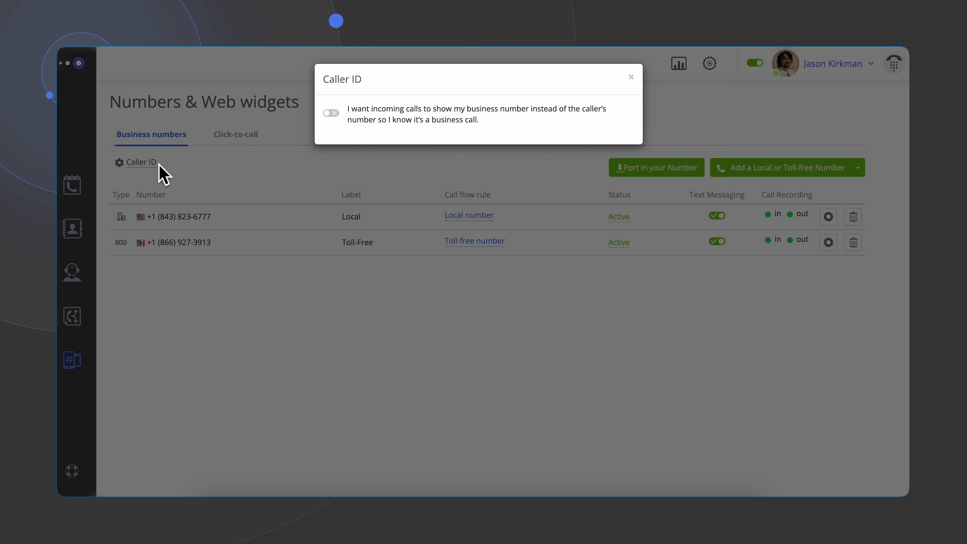
left_click(334, 114)
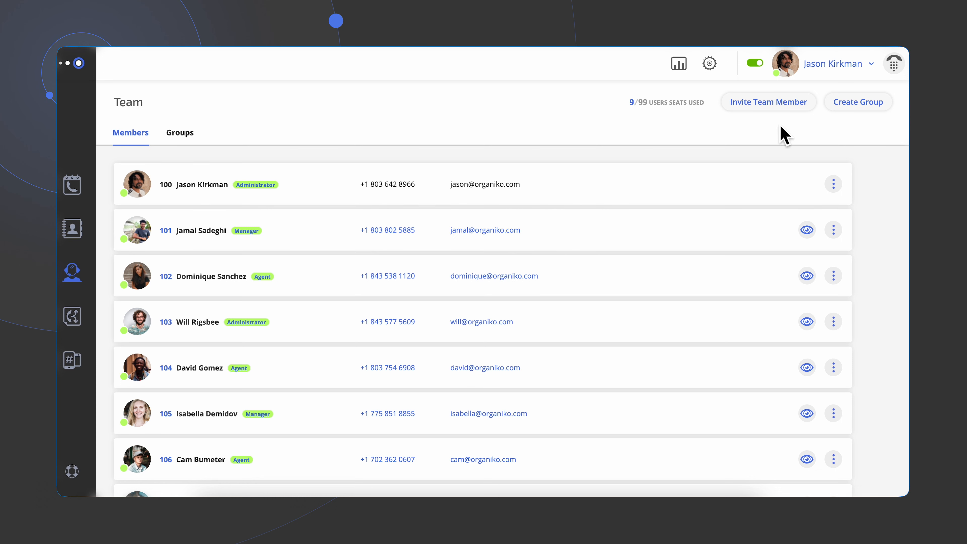
- Start inviting a new team member and expand the invitation form to show all fields
left_click(769, 103)
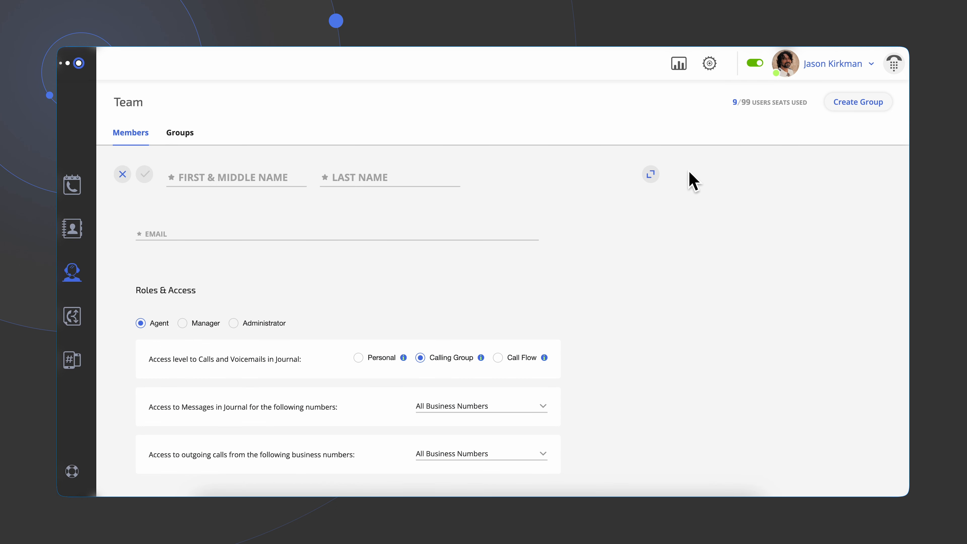
left_click(651, 174)
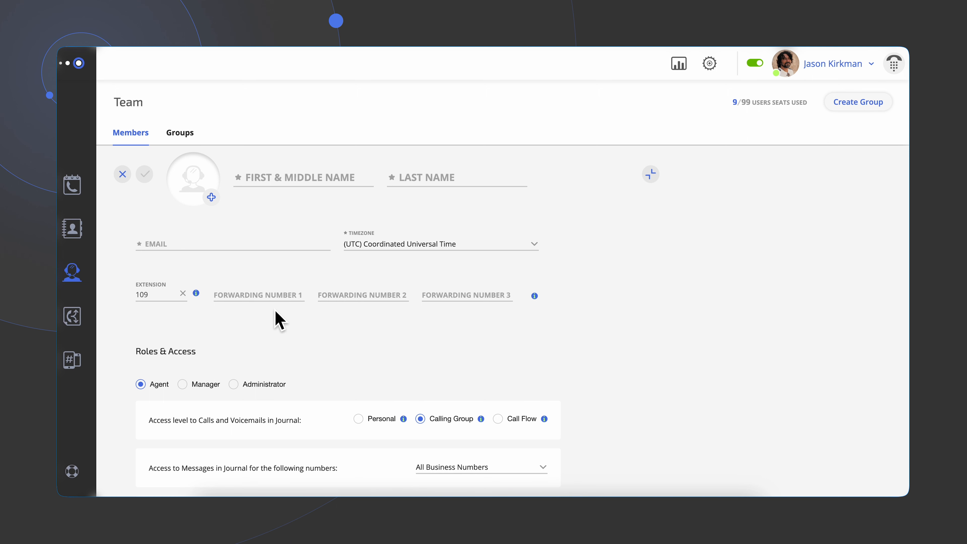
scroll(279, 321, "down", 3)
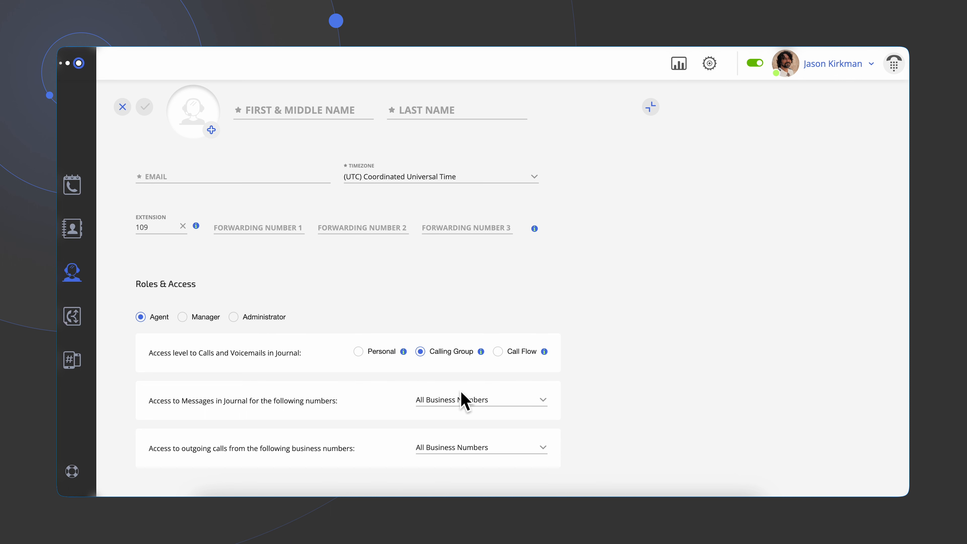
- Review the business number access lists for journal messages and outgoing calls
left_click(492, 400)
left_click(575, 427)
left_click(521, 451)
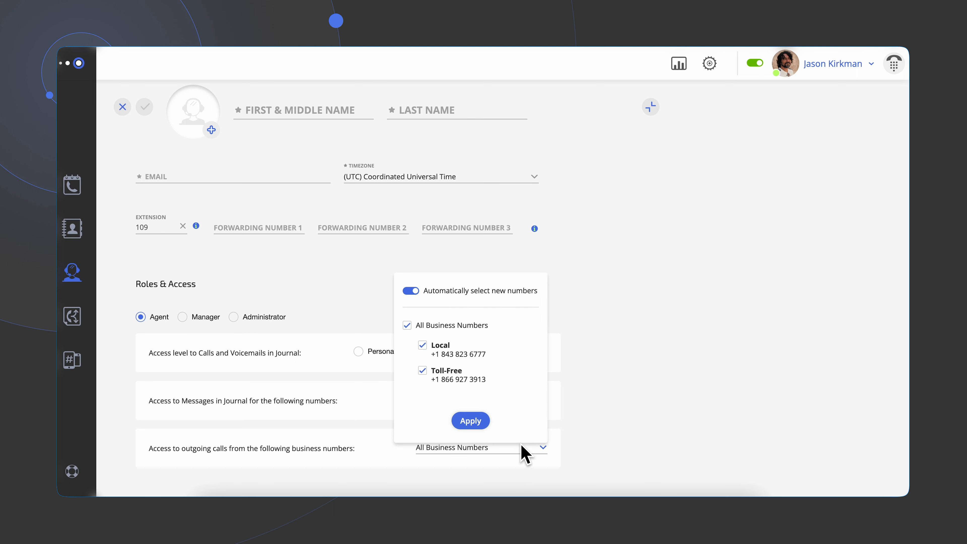
left_click(594, 432)
- Set the member's role to Manager and uncheck the Team and Account settings sections
left_click(183, 317)
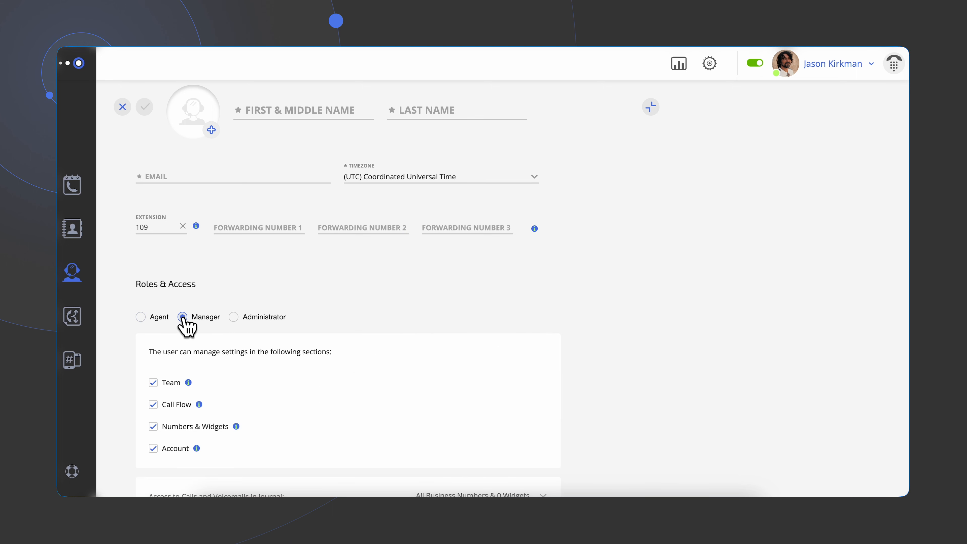
left_click(153, 383)
scroll(158, 400, "down", 2)
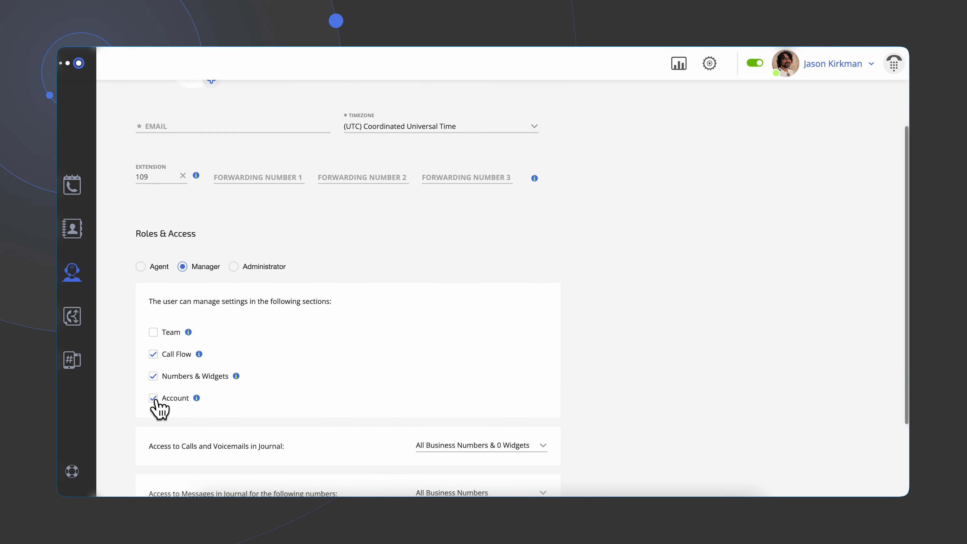
left_click(153, 379)
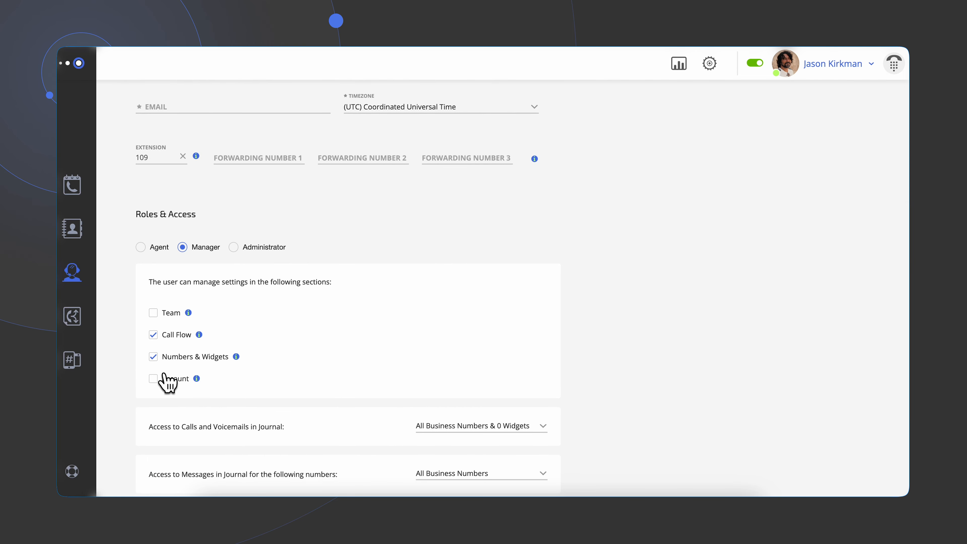
- Set the new member's role to Administrator
left_click(233, 247)
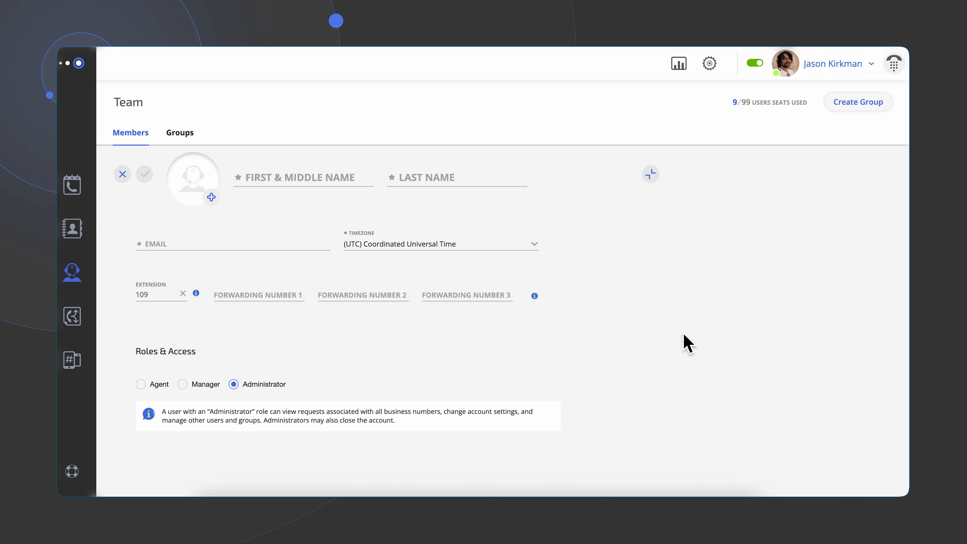
- Create a new group named North Carolina sales
left_click(855, 109)
triple_click(494, 165)
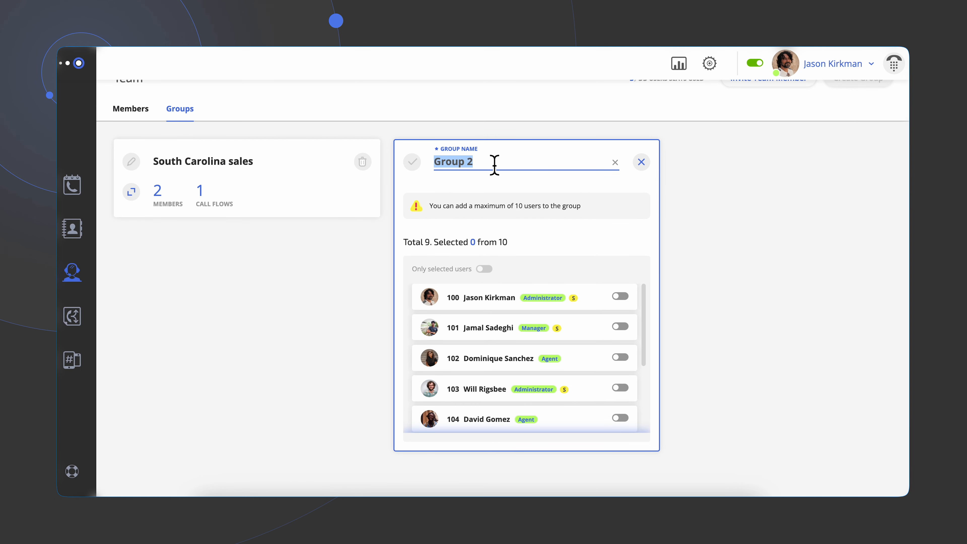
key("BackSpace")
type("North Carolina sales")
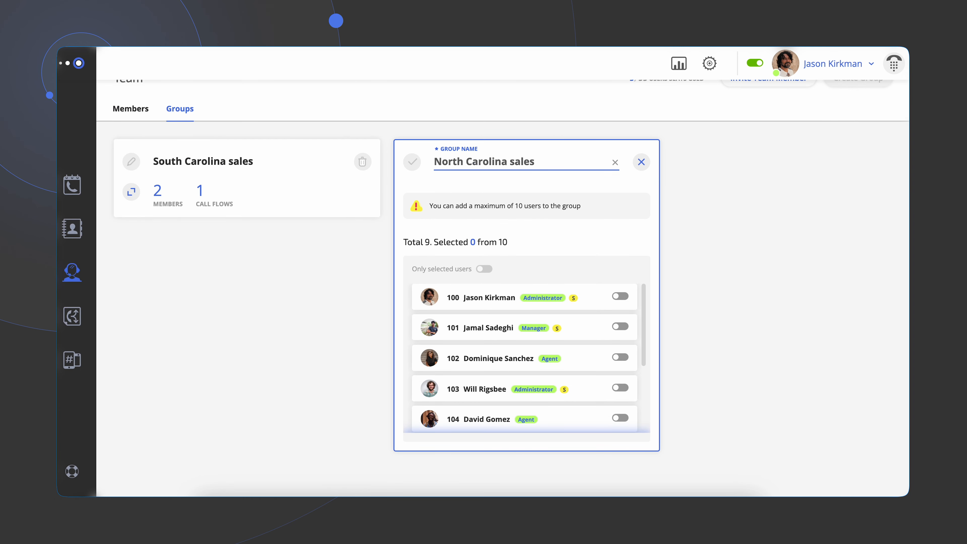
- Add members with extensions 105 and 107 to the group and save it
scroll(576, 328, "down", 4)
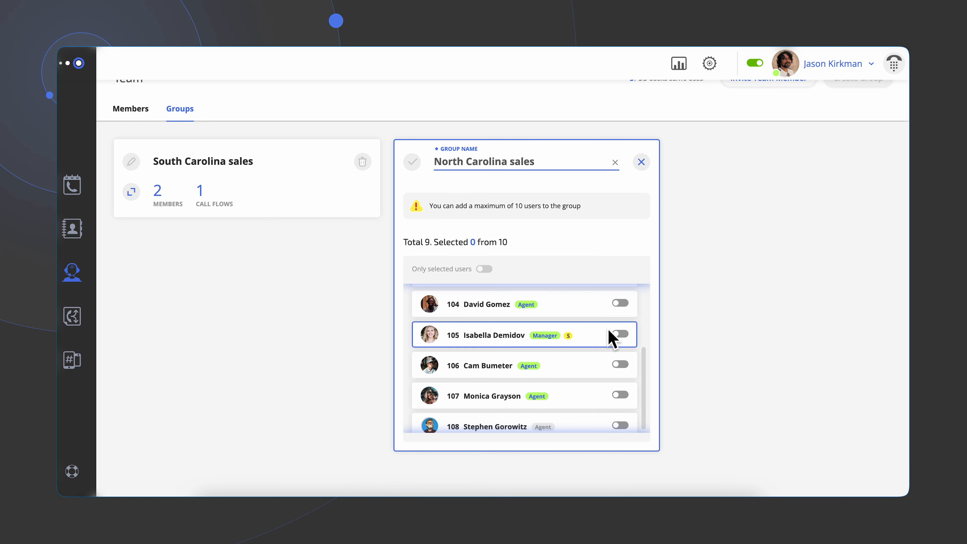
left_click(620, 334)
left_click(620, 395)
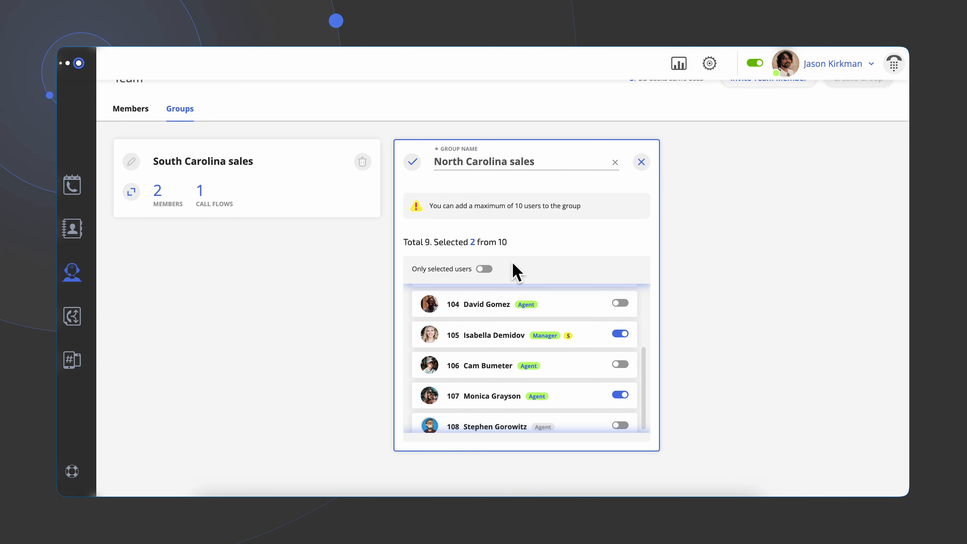
left_click(413, 162)
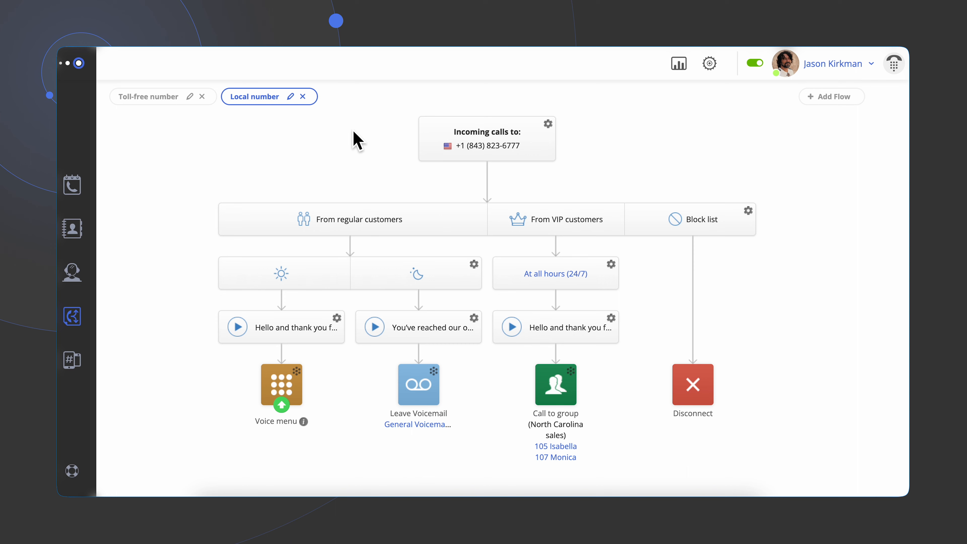
- Check which phone numbers the local number call flow is applied to
left_click(471, 146)
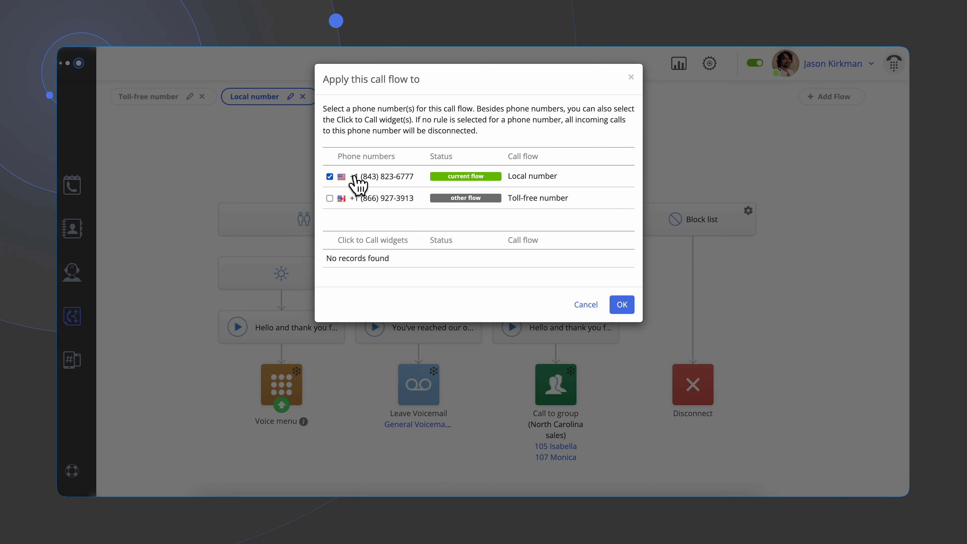
left_click(622, 304)
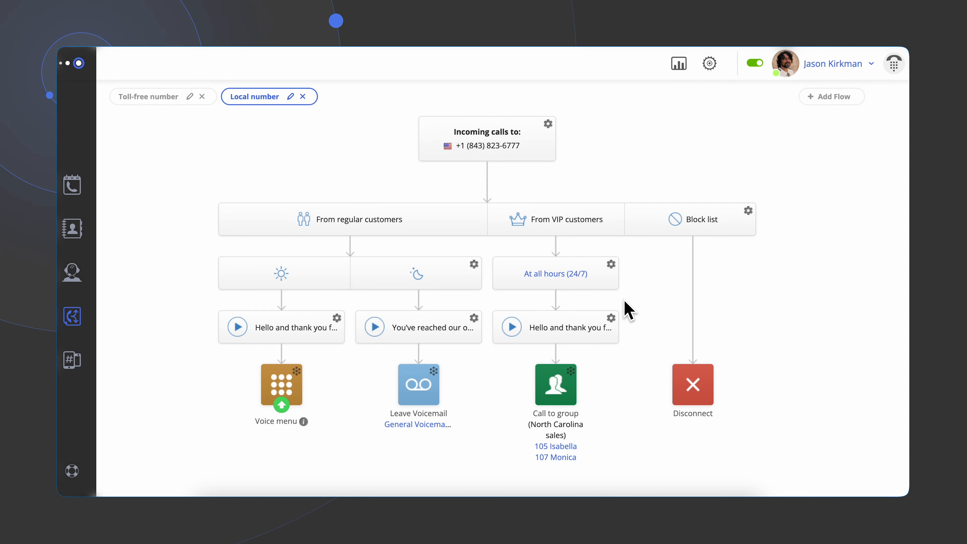
- Review the VIP list and block list numbers for the call flow
left_click(394, 229)
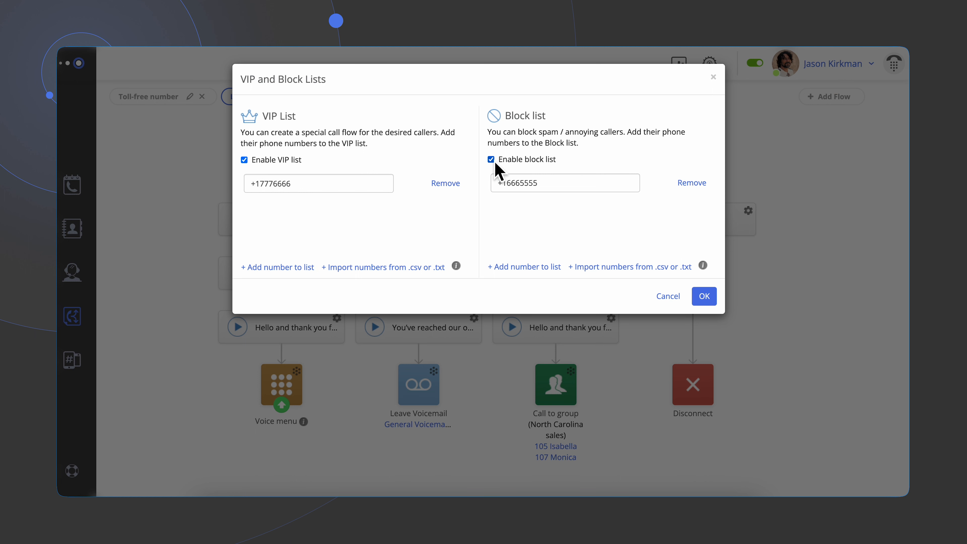
left_click(700, 296)
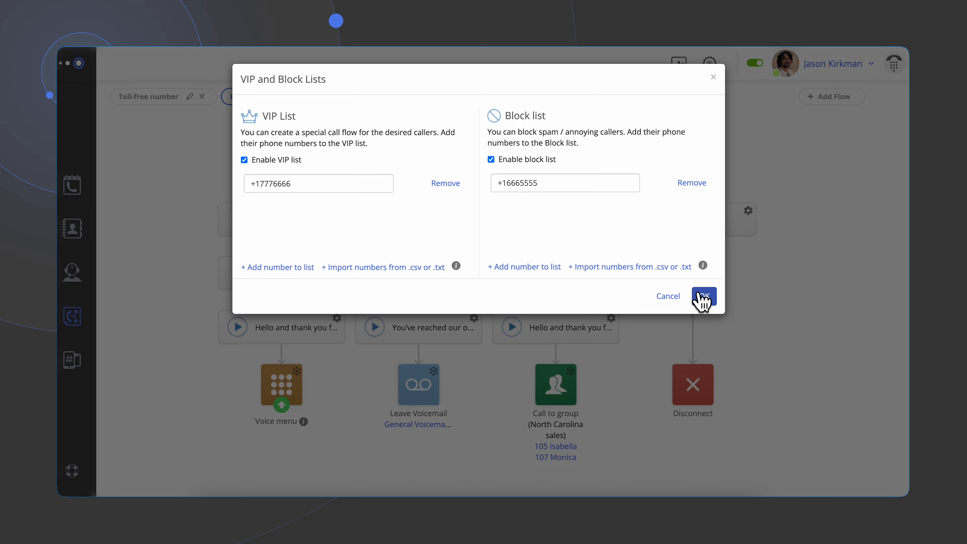
- Review the business-hours work schedule, its time zone and holidays
left_click(313, 272)
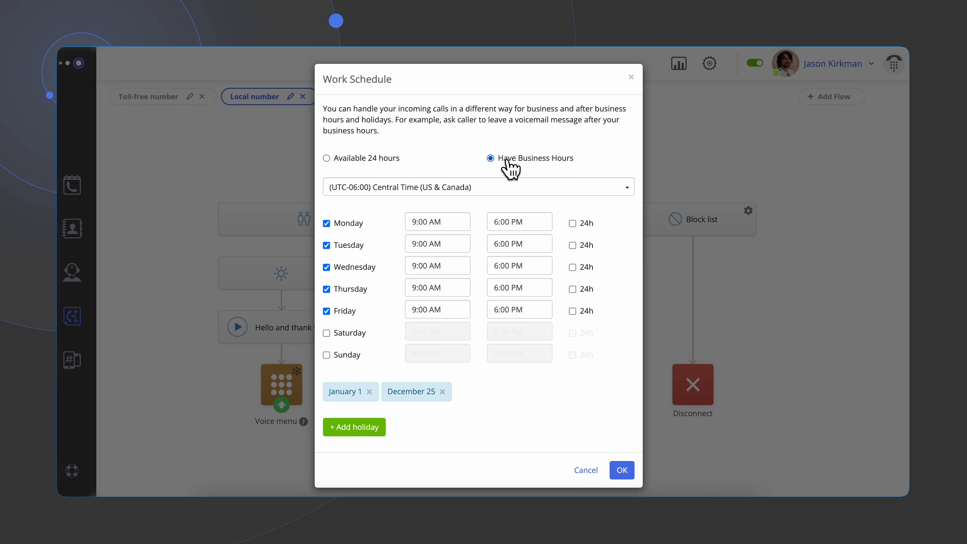
left_click(519, 183)
left_click(518, 183)
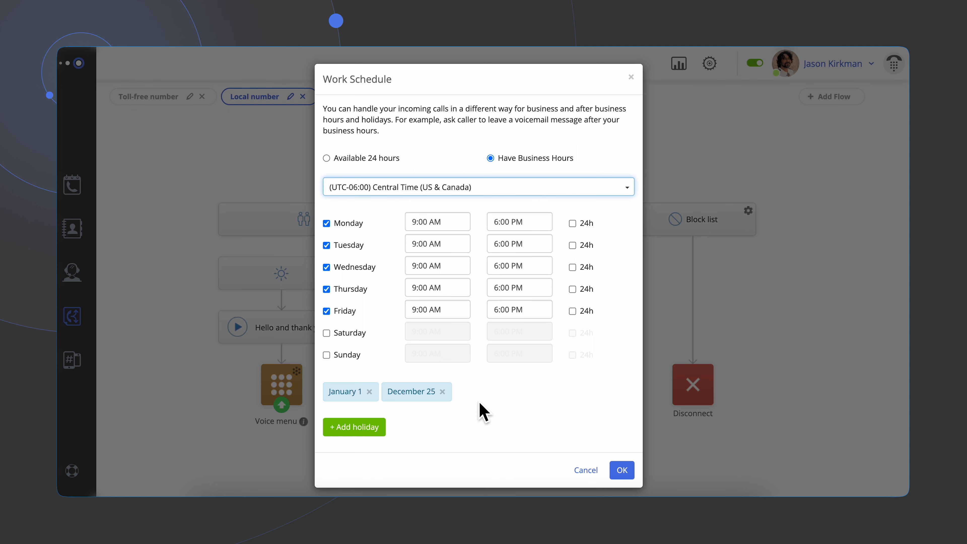
left_click(621, 471)
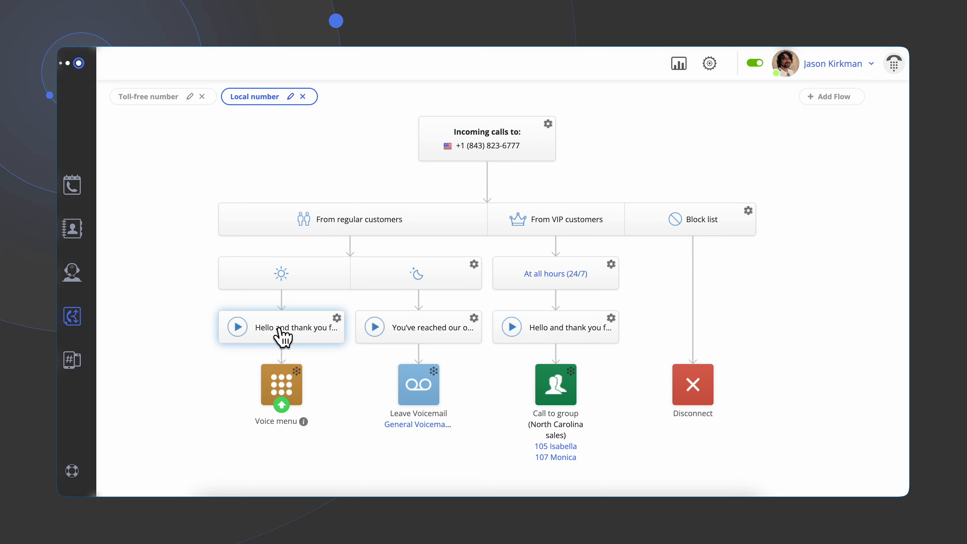
- Review the greeting played to regular callers during business hours
left_click(282, 336)
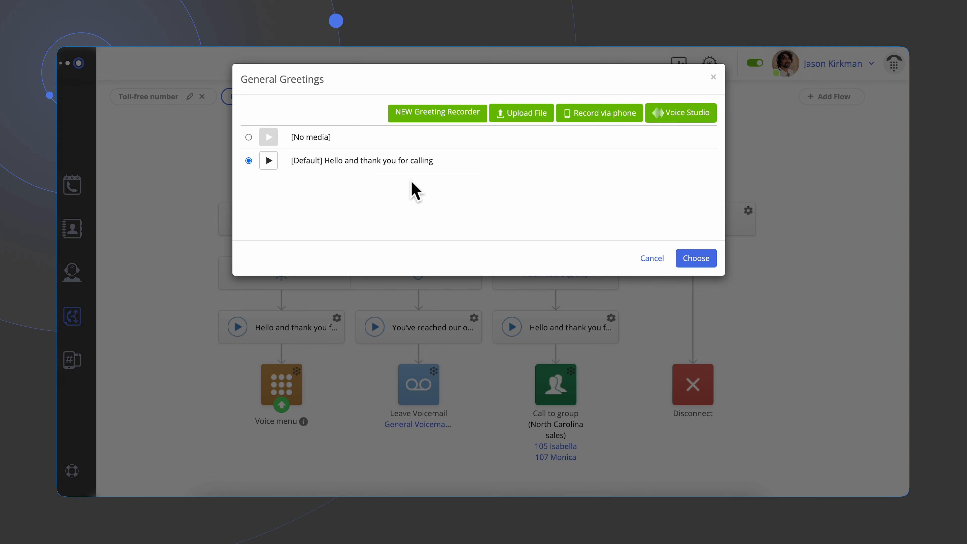
left_click(691, 259)
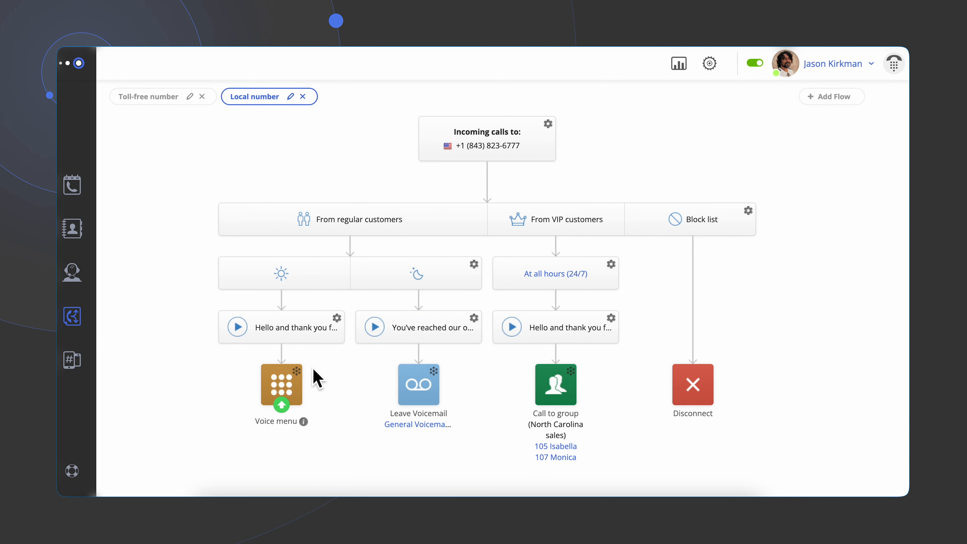
- Expand the voice menu to view its key options and destinations
left_click(303, 379)
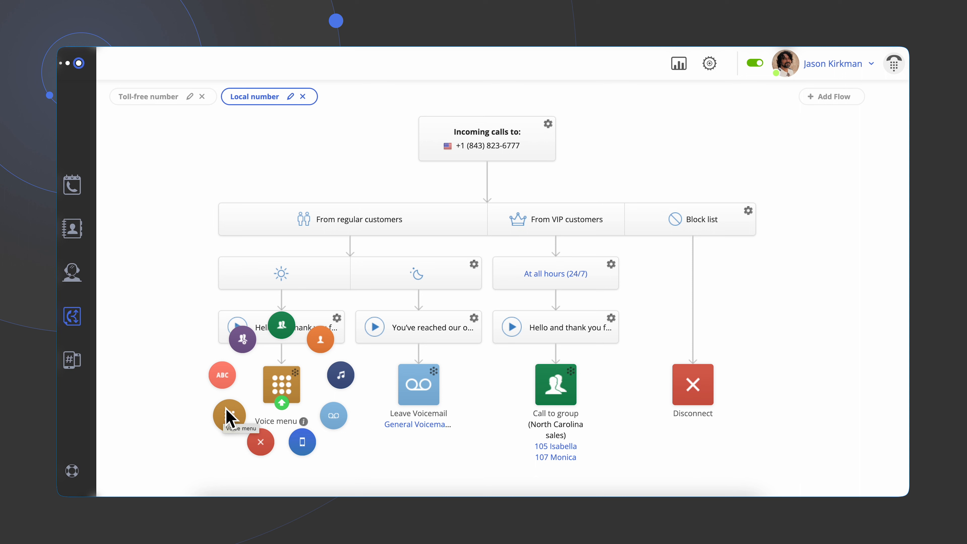
left_click(282, 401)
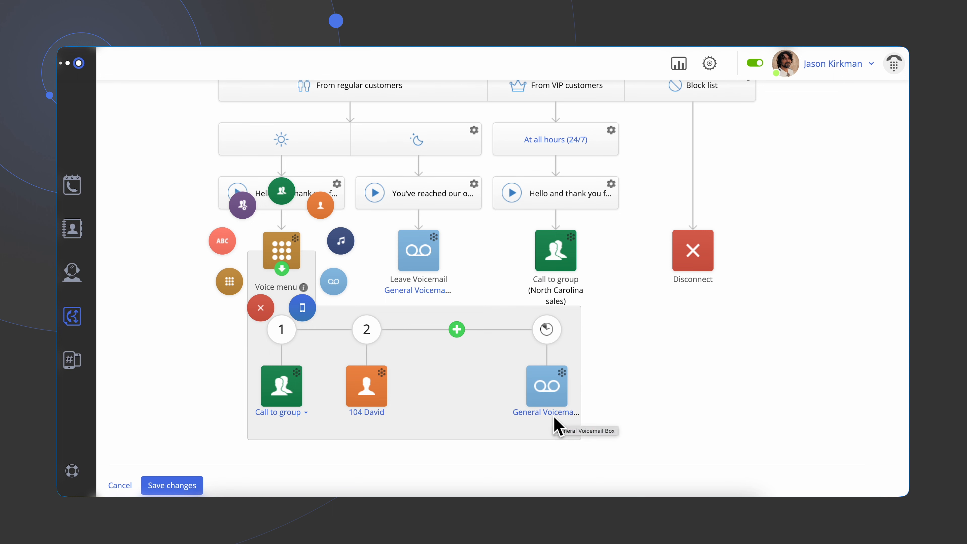
left_click(290, 275)
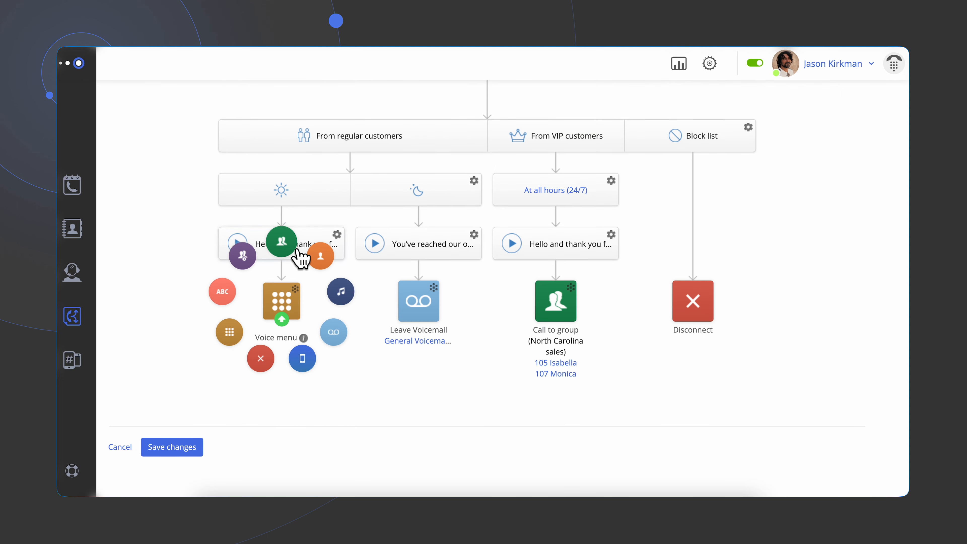
left_click(250, 263)
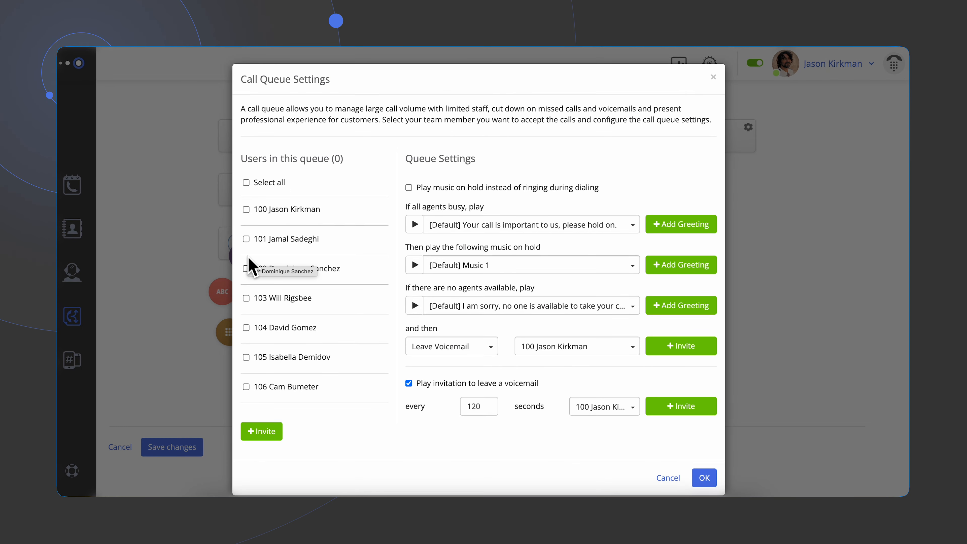
left_click(248, 211)
left_click(246, 240)
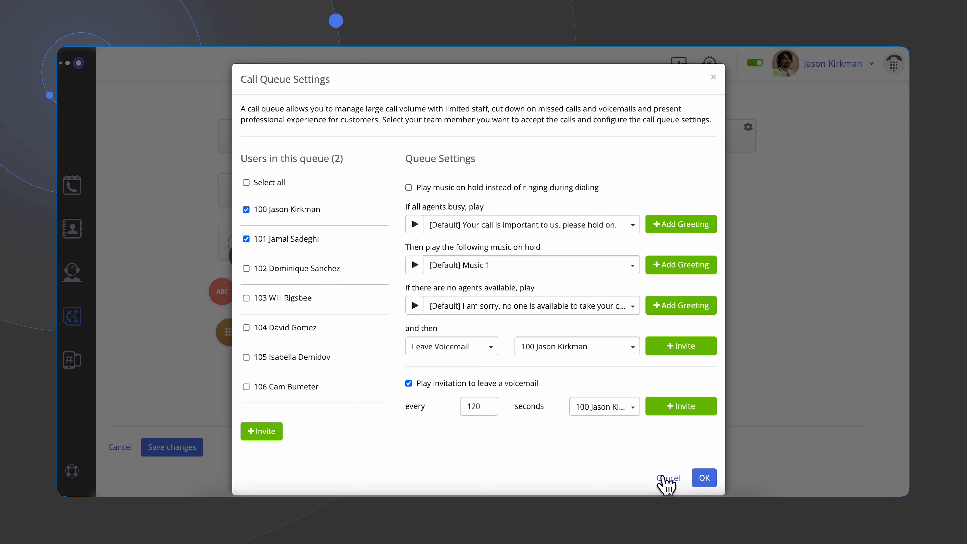
left_click(669, 479)
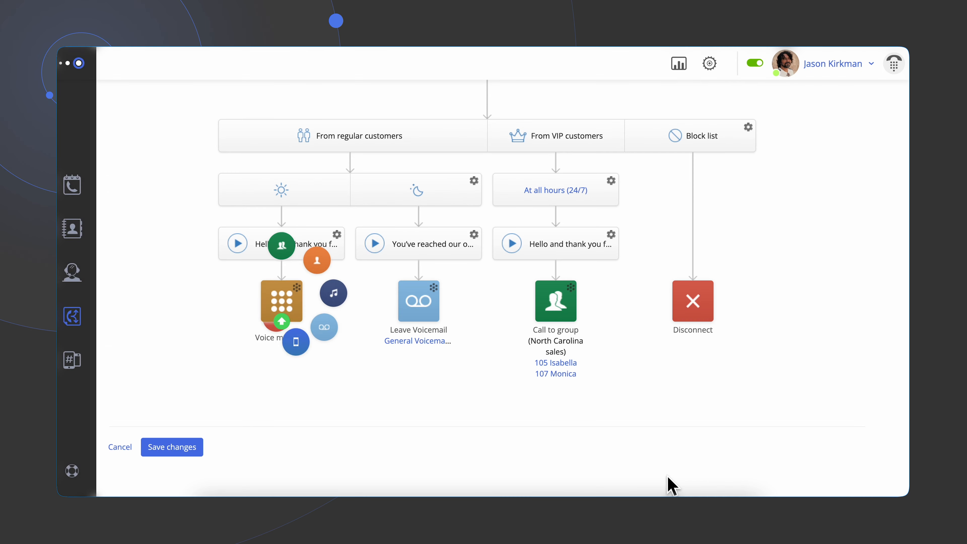
mouse_move(303, 295)
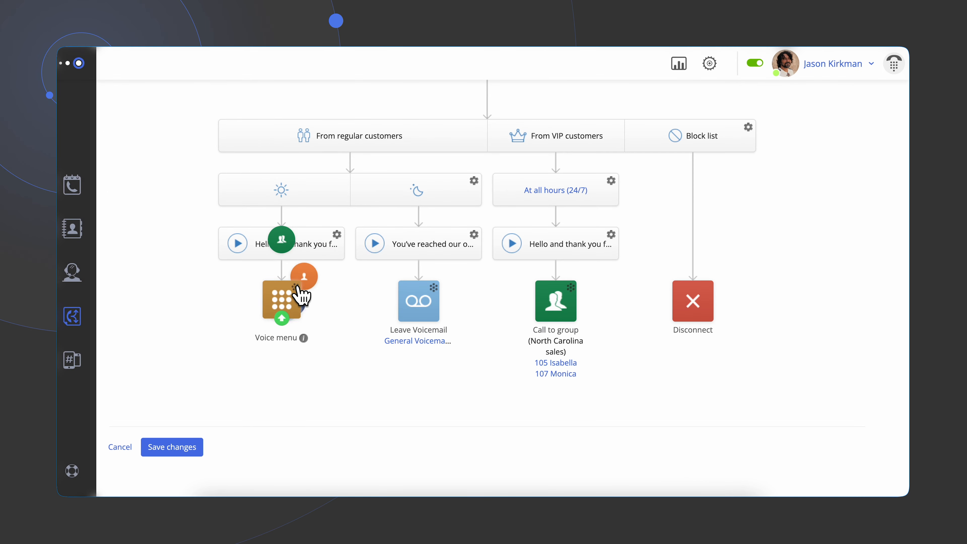
left_click(282, 241)
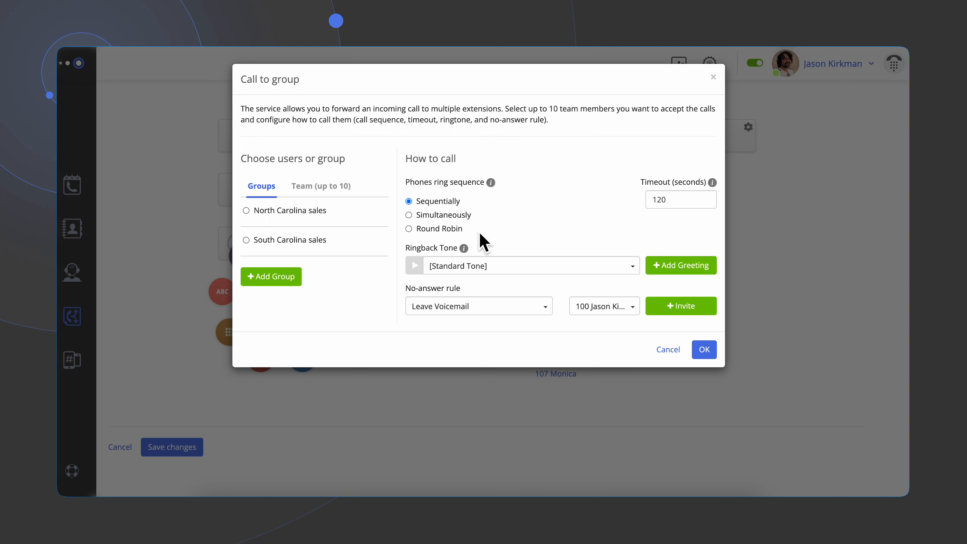
left_click(247, 210)
left_click(667, 350)
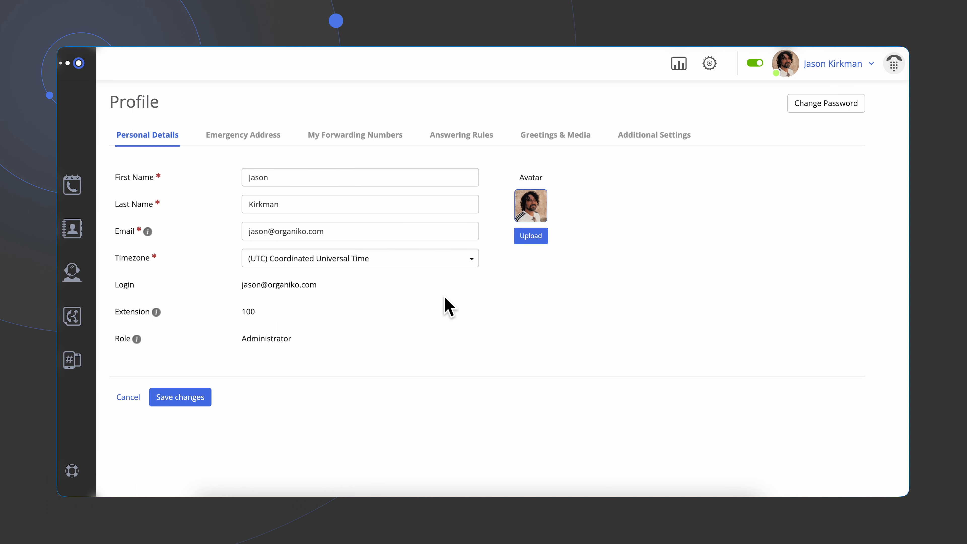
- Reorder the profile's forwarding numbers so Mobile App rings first, then Webphone, then the phone number
left_click(251, 138)
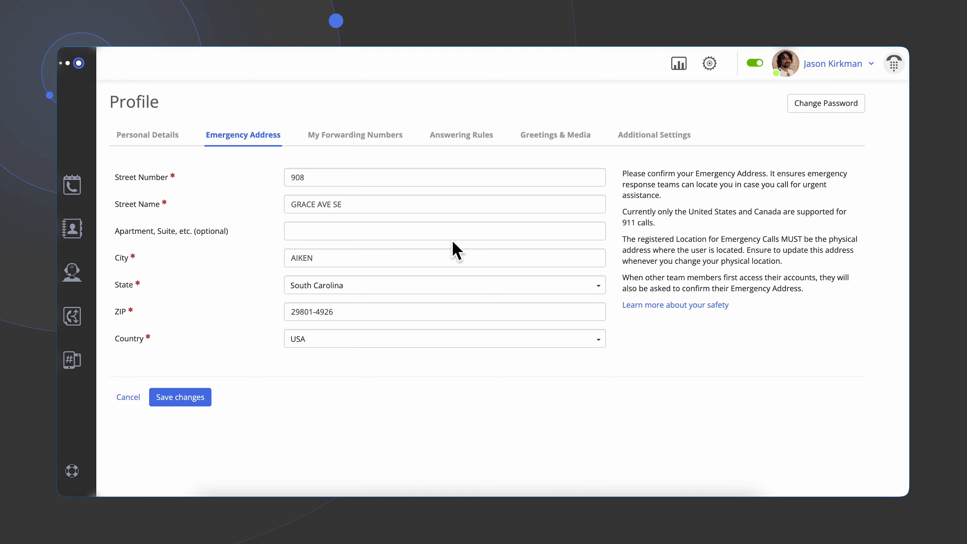
left_click(368, 137)
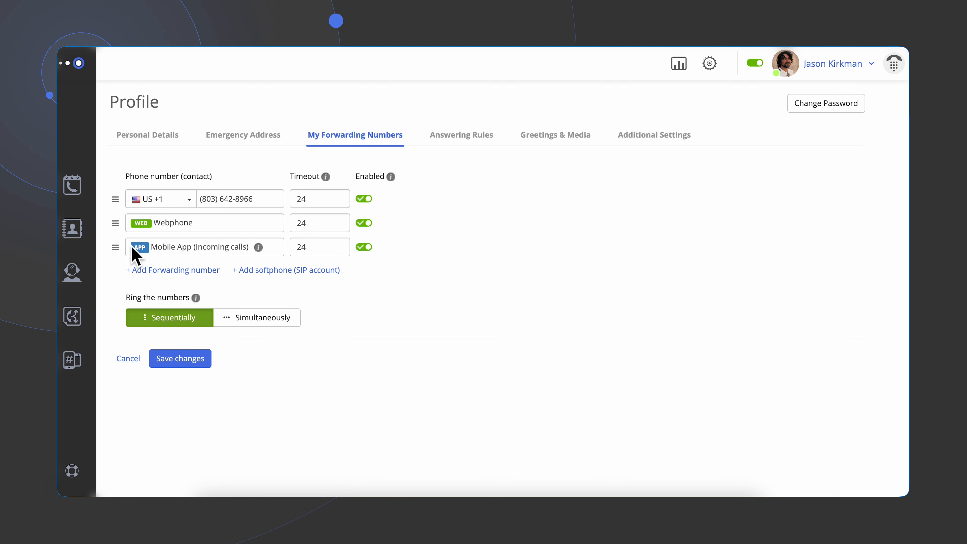
left_click_drag(125, 230, 124, 203)
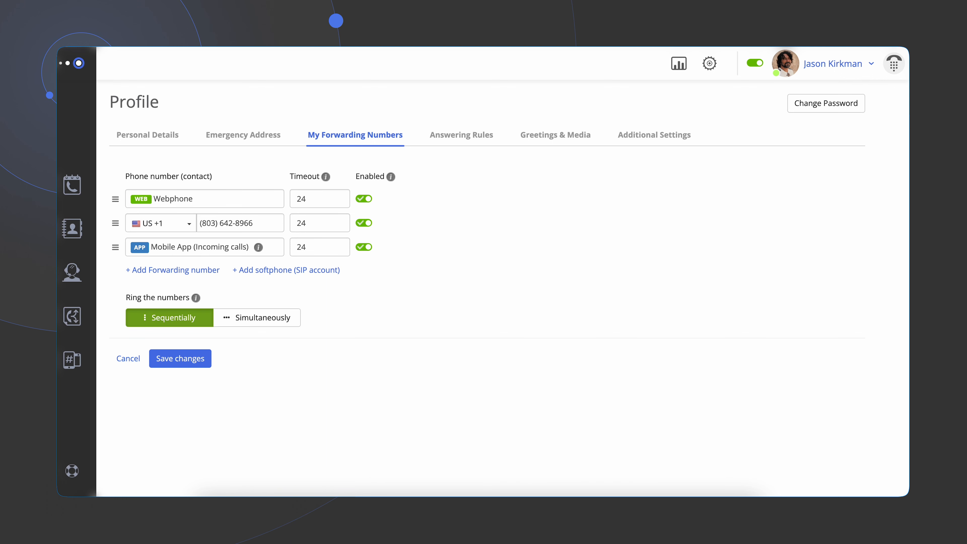
left_click_drag(125, 257, 116, 214)
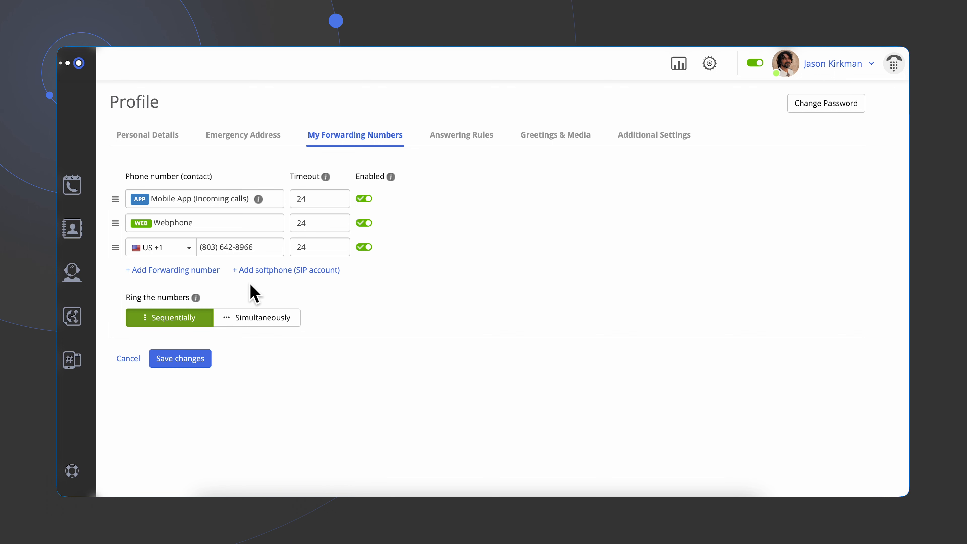
- Review the answering rules and browse the music-on-hold and dial-by-name greeting choices
left_click(471, 142)
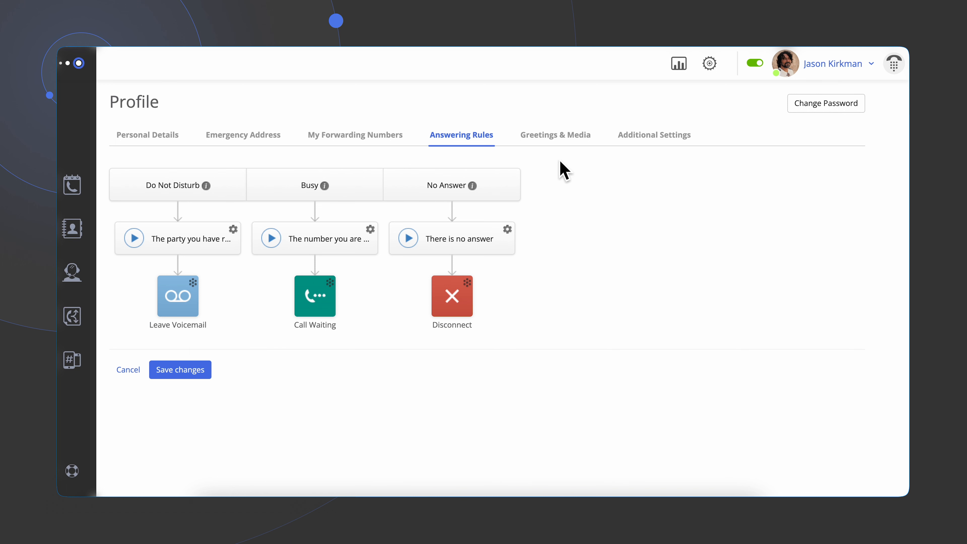
left_click(564, 138)
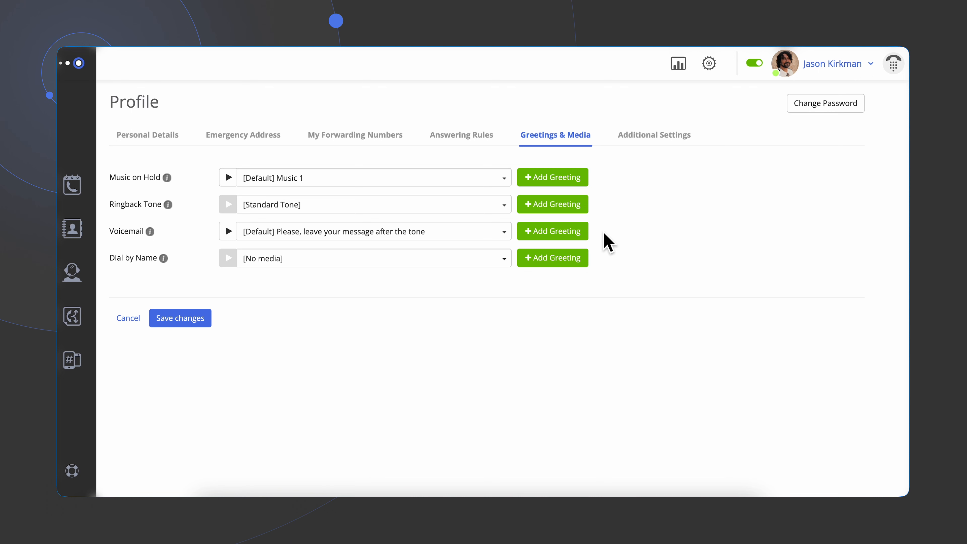
left_click(470, 178)
left_click(469, 179)
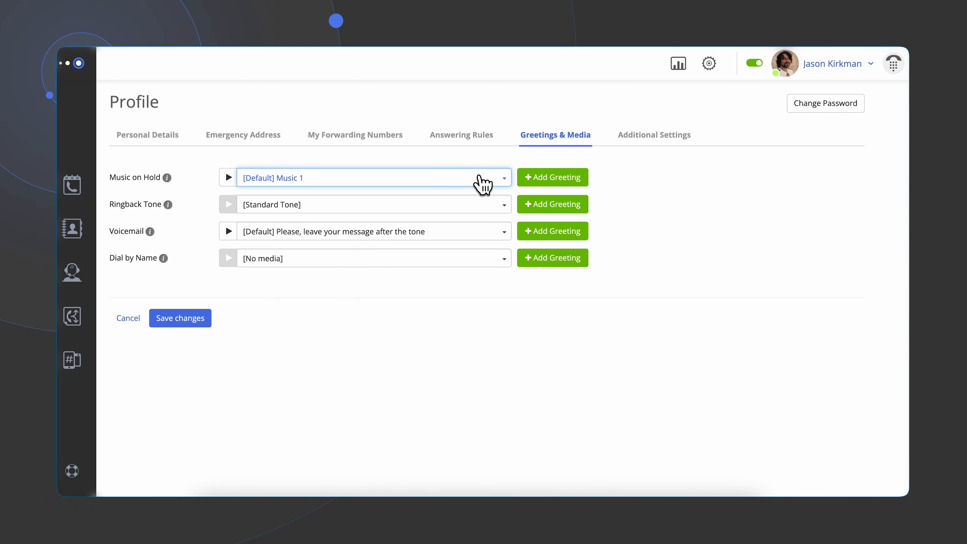
left_click(554, 182)
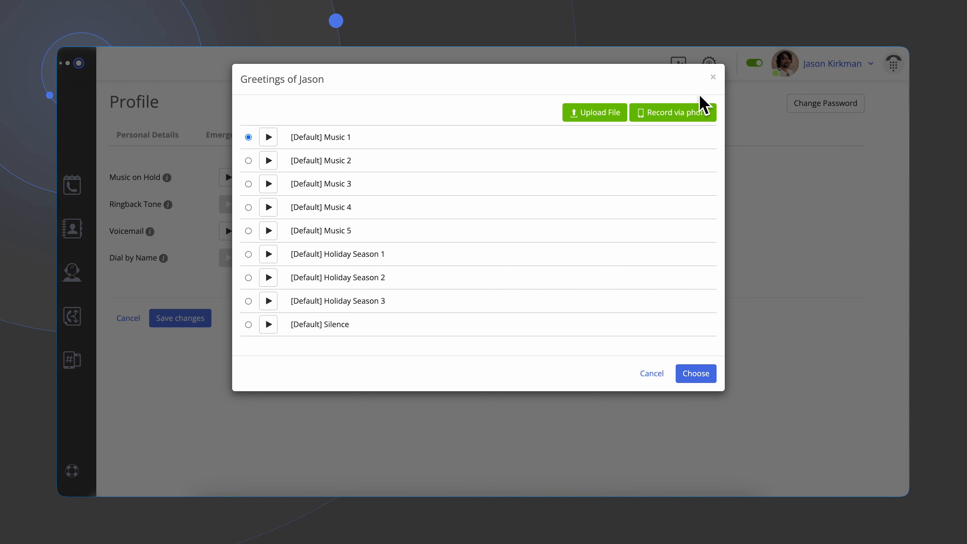
left_click(713, 78)
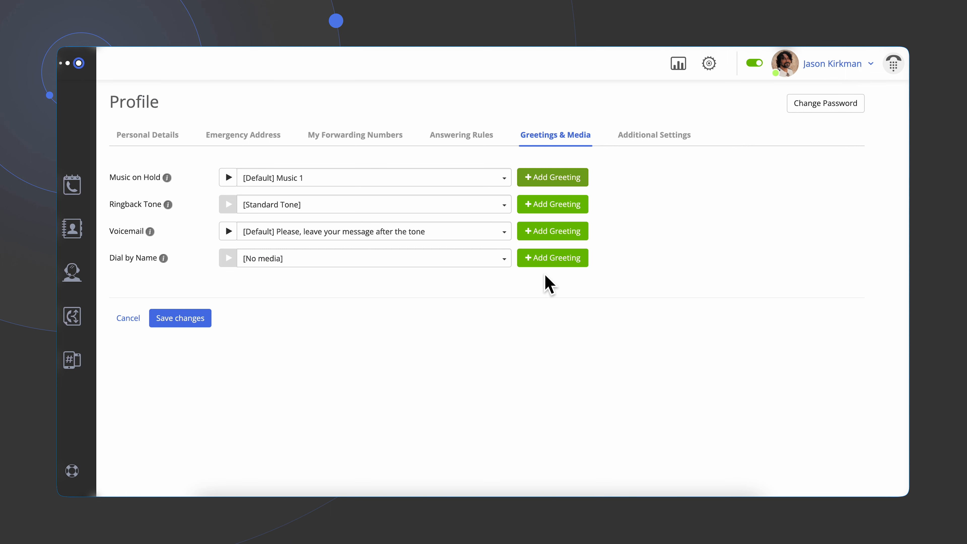
left_click(551, 261)
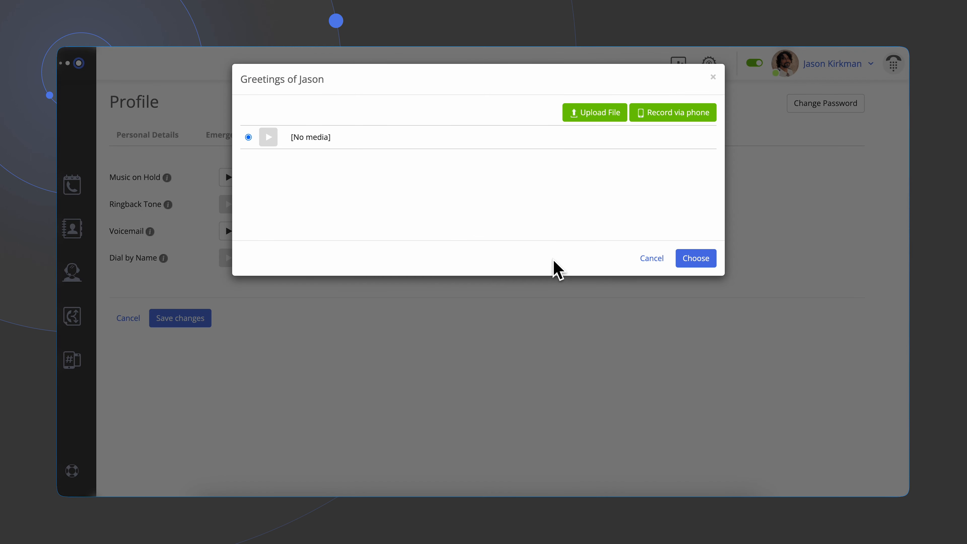
left_click(713, 77)
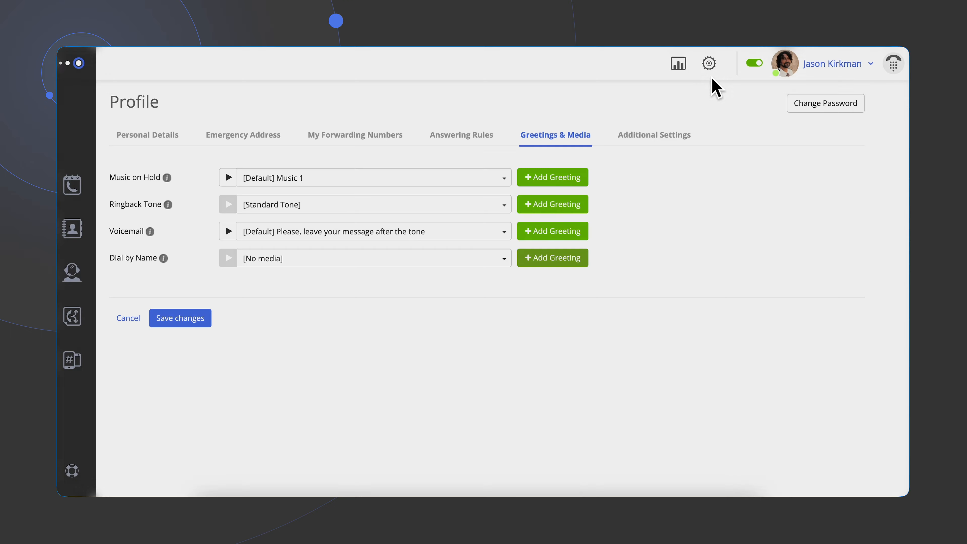
- Enable Dial by Name in the profile's additional settings
left_click(664, 137)
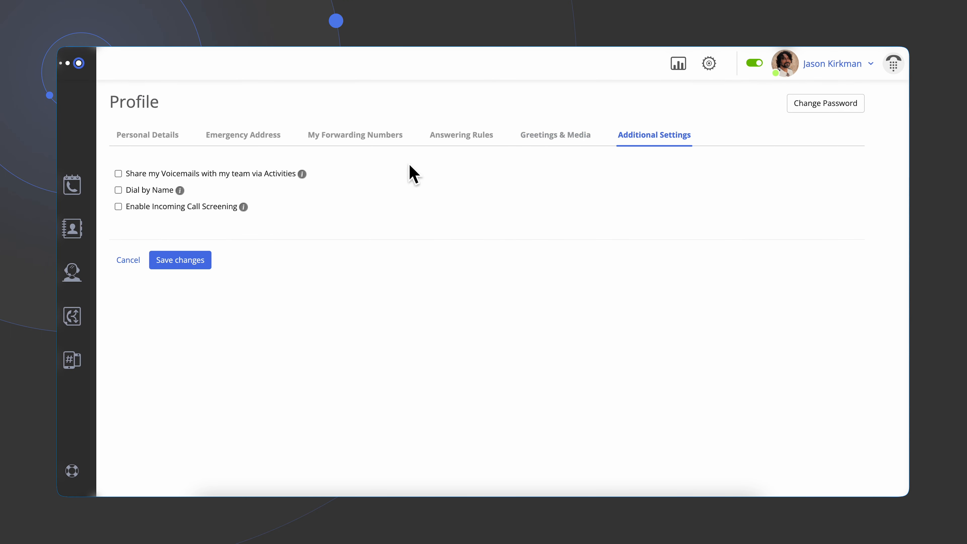
left_click(120, 189)
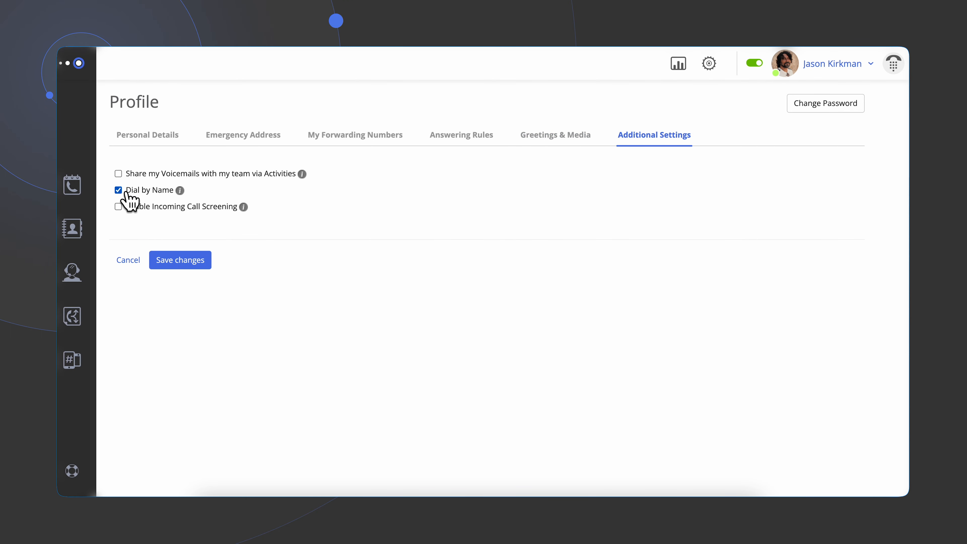